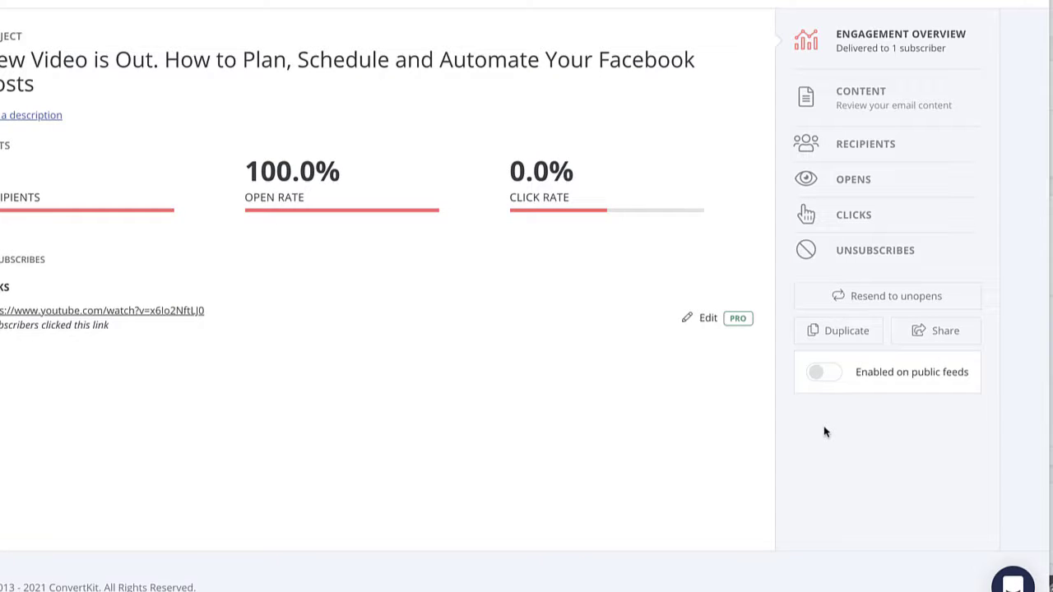
- Enable the broadcast on public feeds and replace its thumbnail with the desert clapperboard photo from an Unsplash search for "video"
left_click(831, 375)
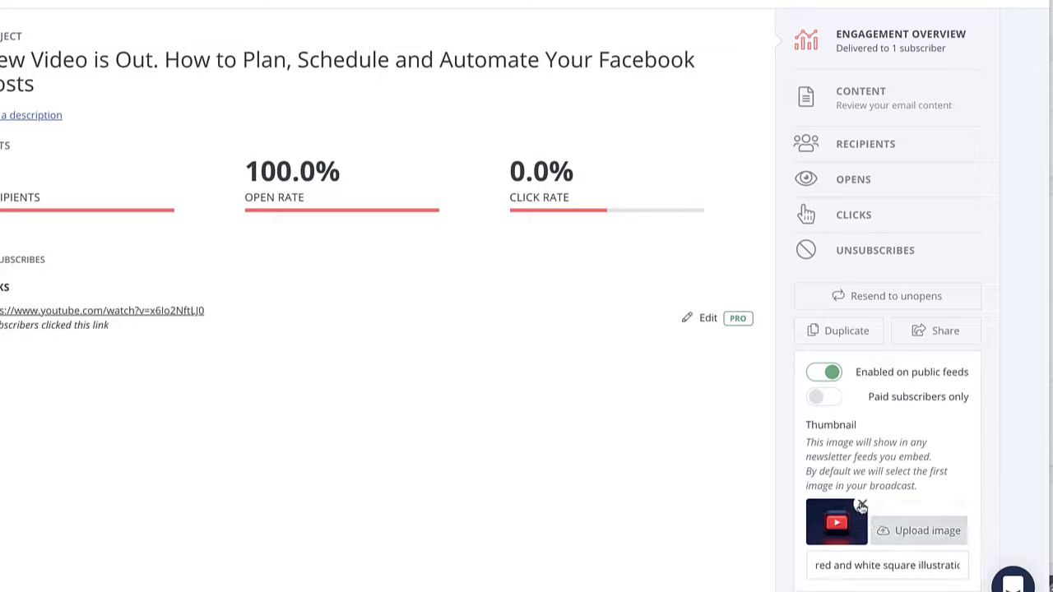
left_click(932, 542)
left_click(51, 97)
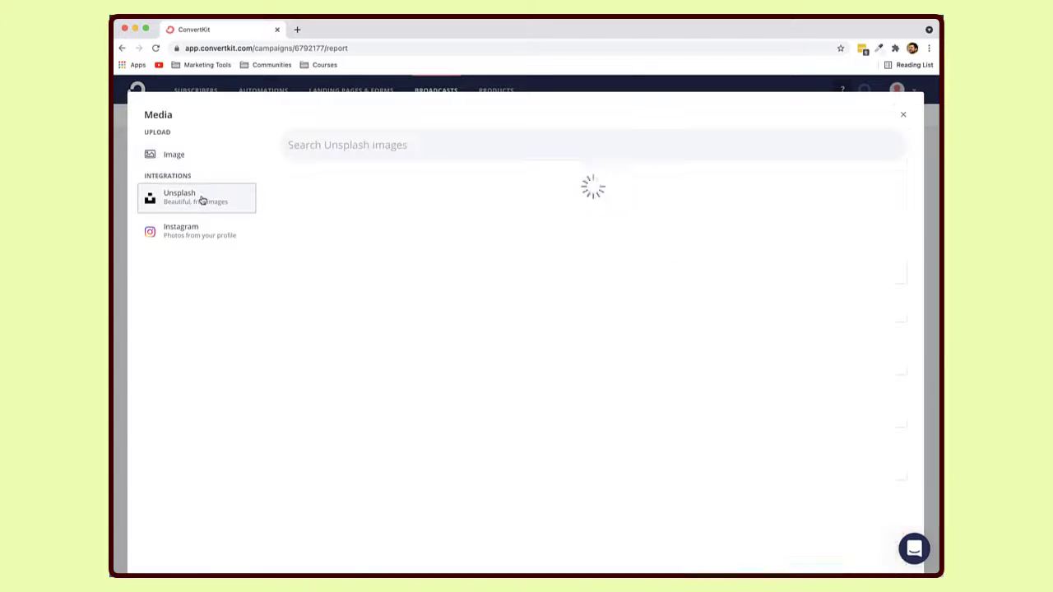
left_click(342, 144)
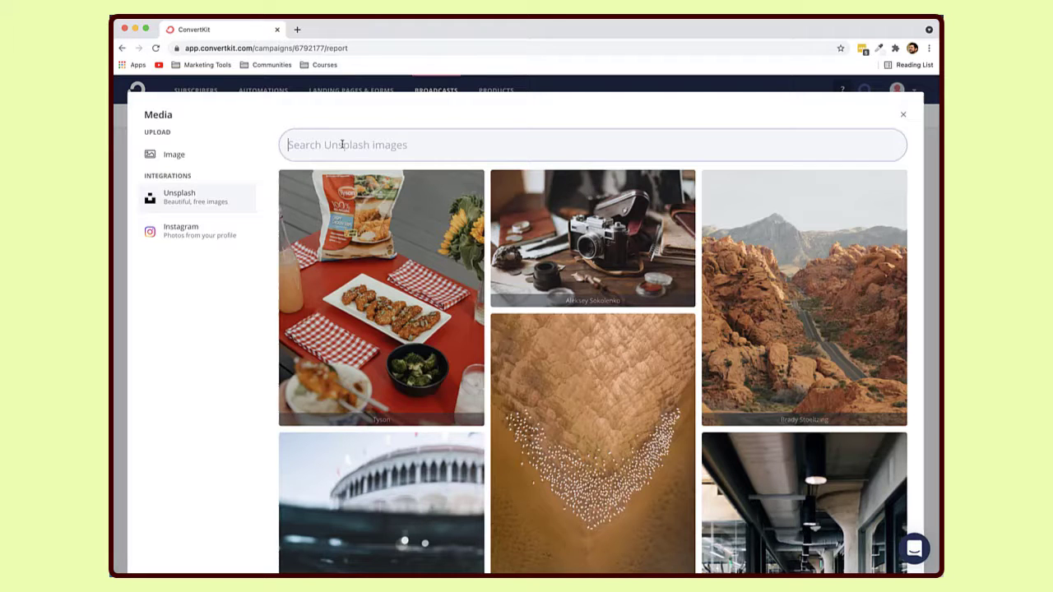
type("video")
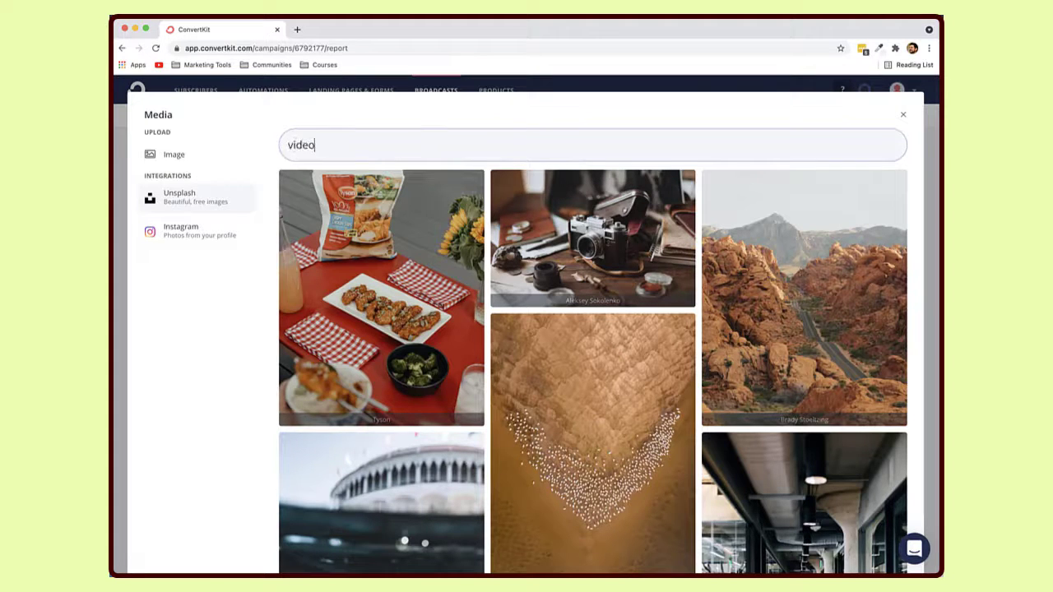
scroll(404, 273, "down", 2)
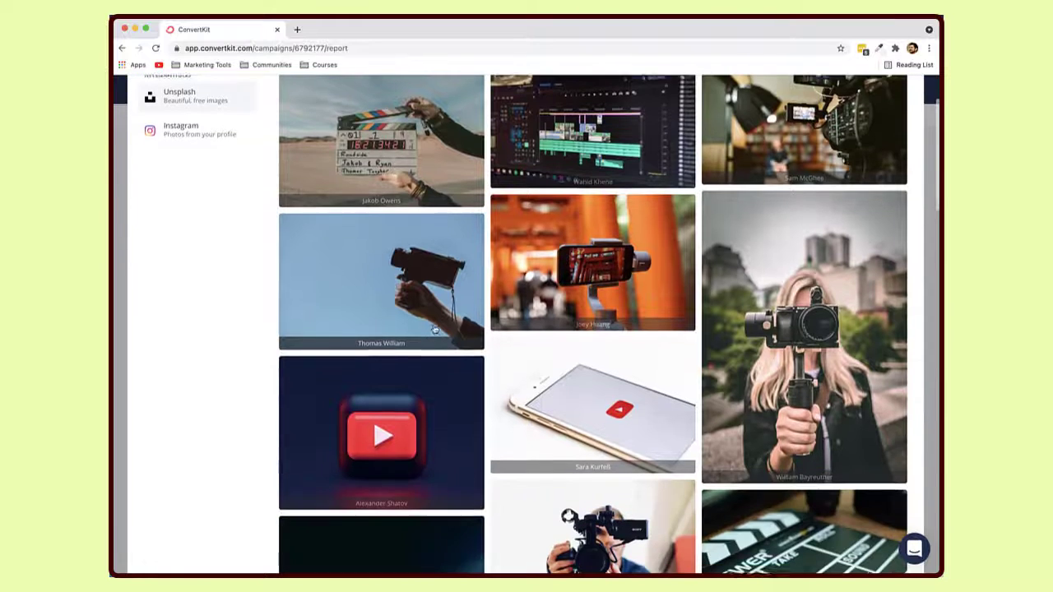
left_click(449, 191)
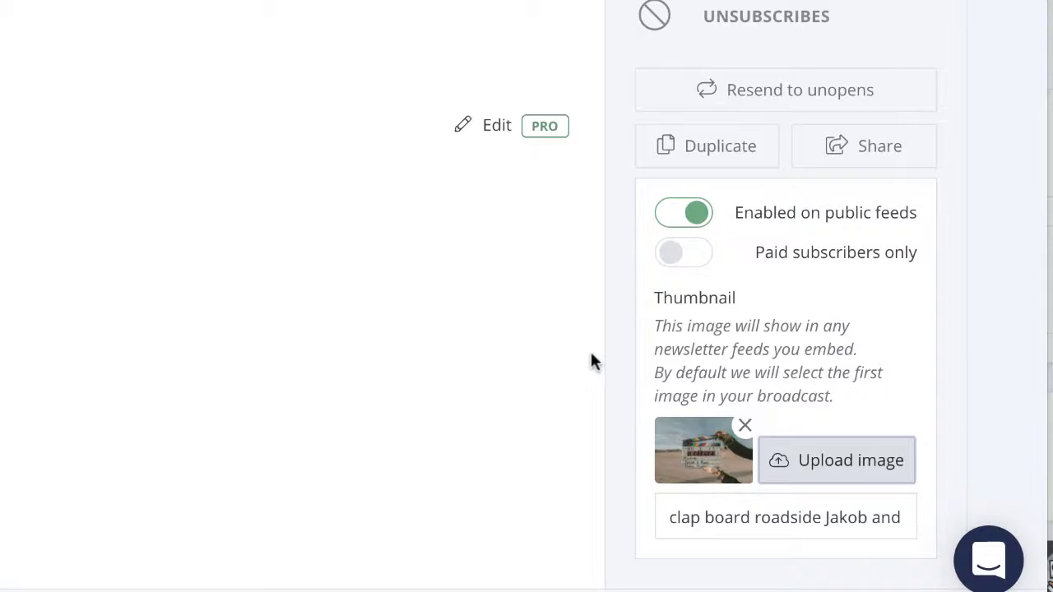
- Replace the thumbnail's alt text with "New Video Is Out"
left_click(720, 529)
triple_click(720, 529)
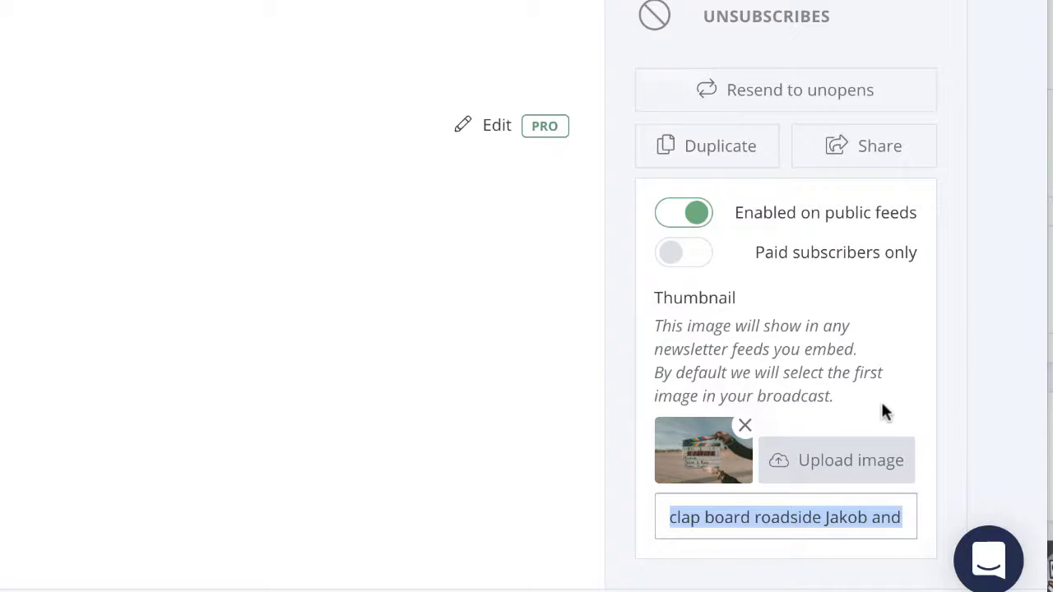
key("BackSpace")
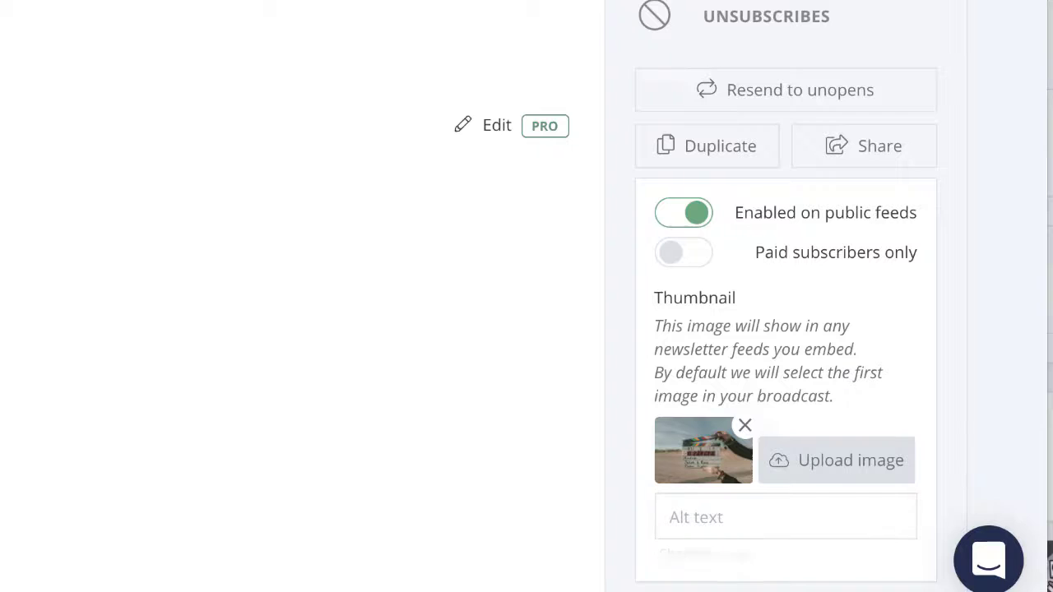
left_click(750, 529)
type("Ne")
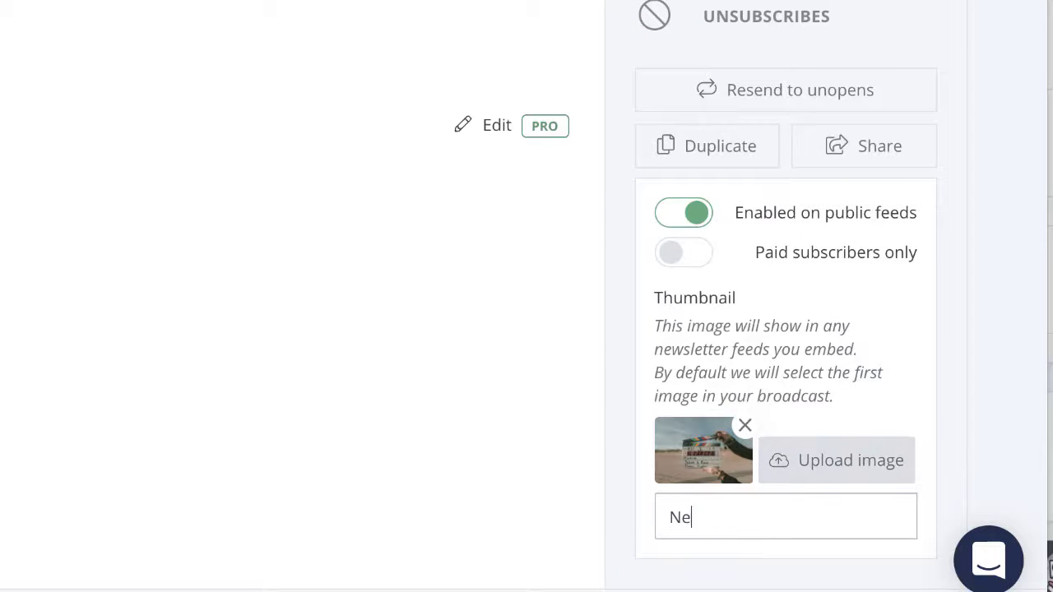
type("w Video Is Out")
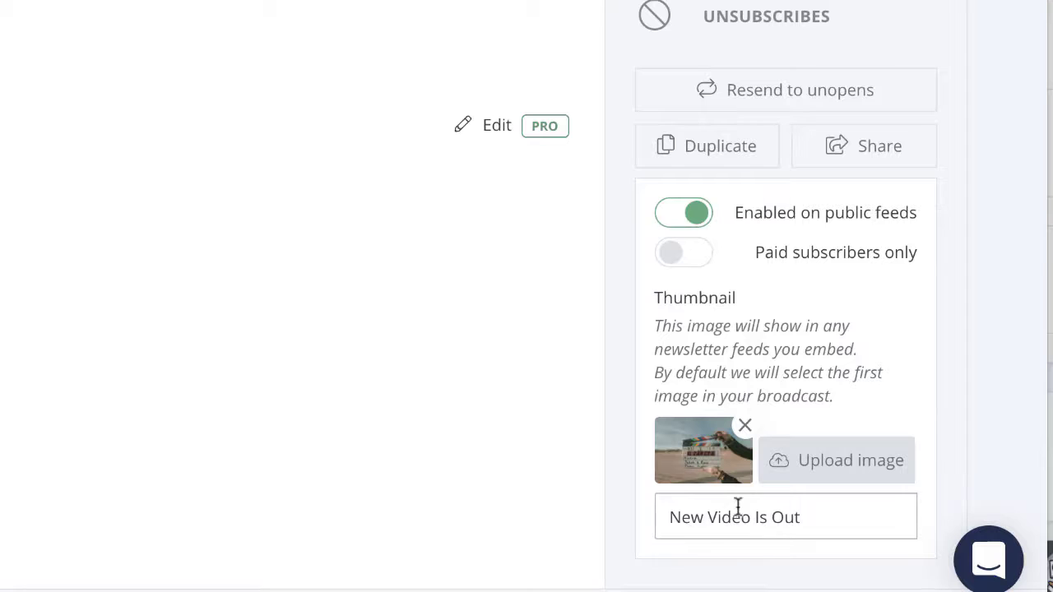
left_click(523, 448)
scroll(523, 448, "down", 3)
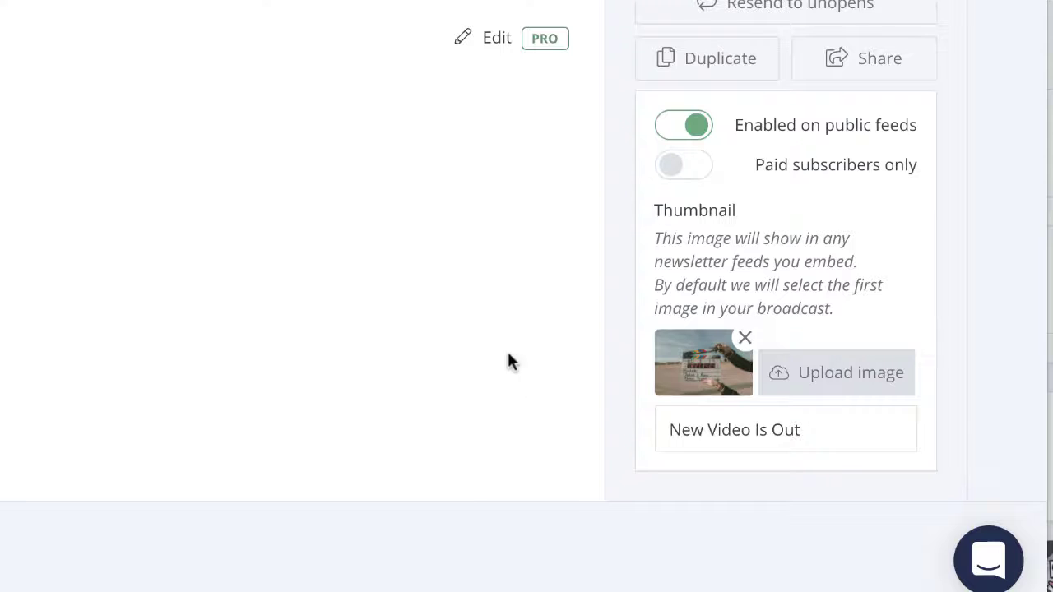
scroll(516, 304, "up", 1)
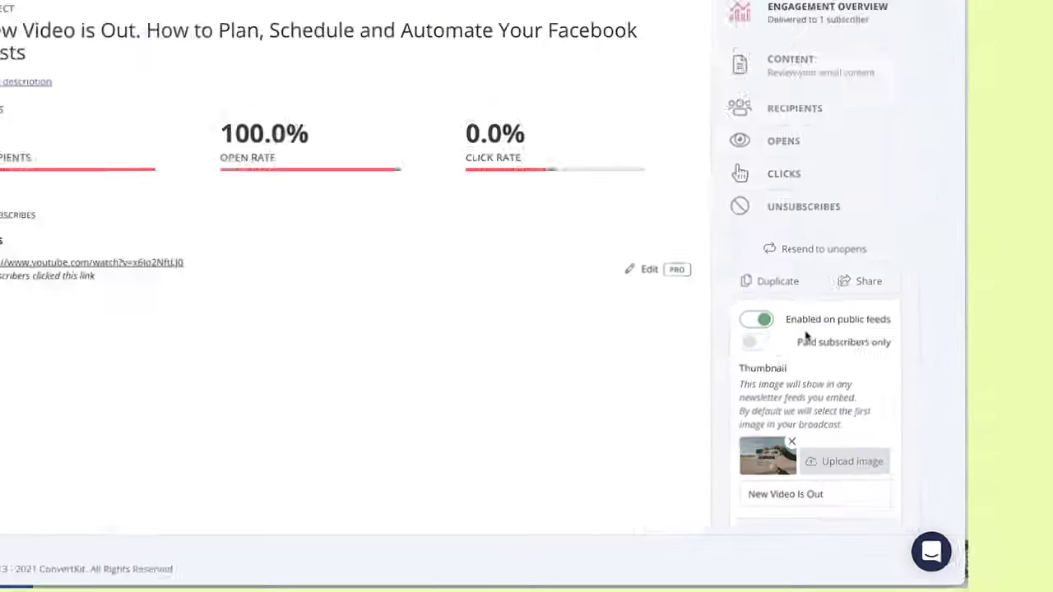
scroll(556, 370, "up", 1)
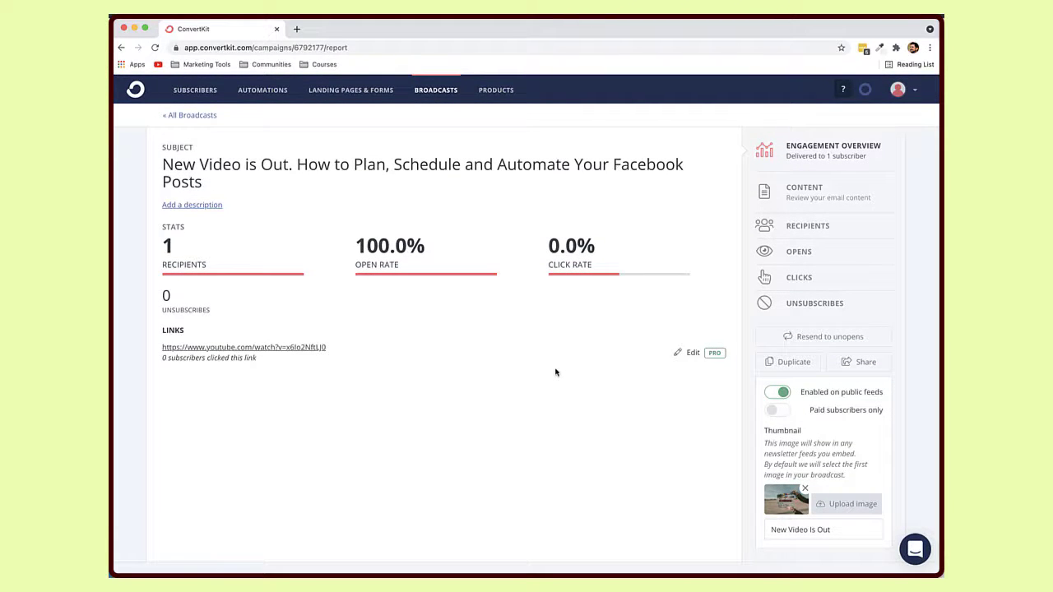
- Create a new landing page from the Abbey template
left_click(353, 95)
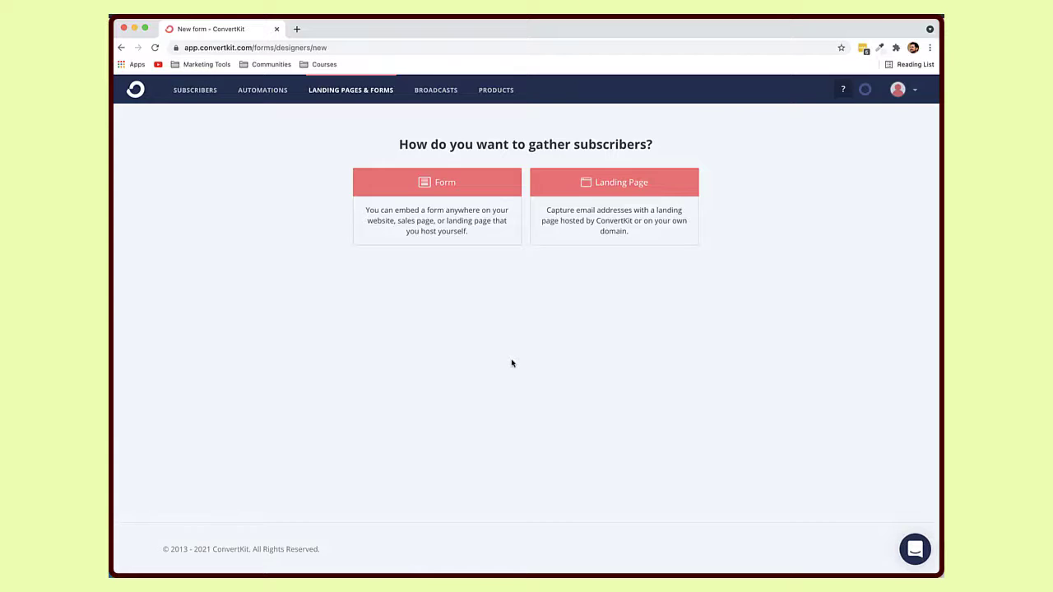
left_click(607, 219)
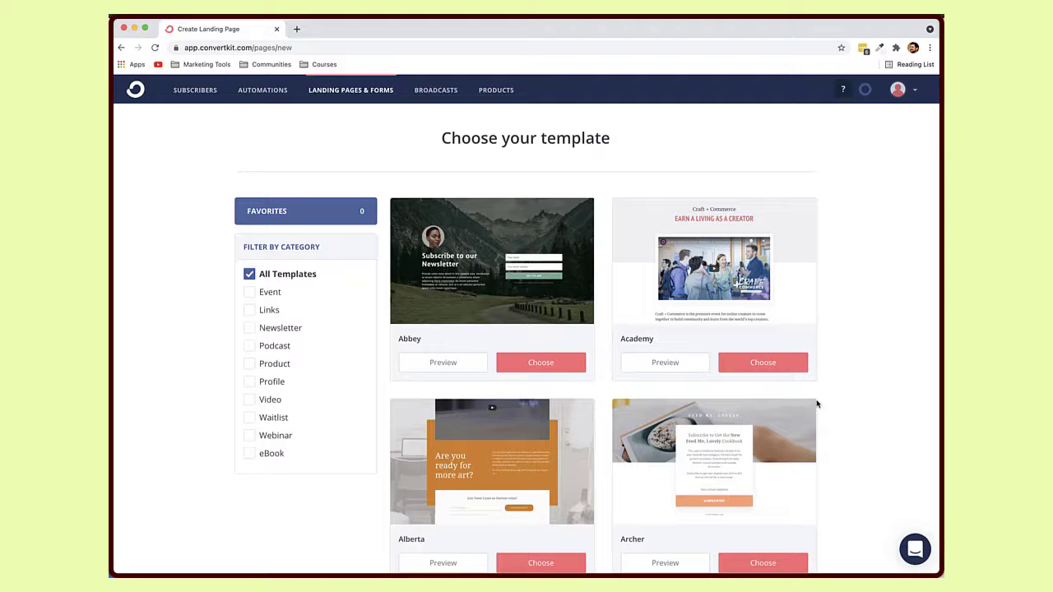
scroll(817, 403, "down", 5)
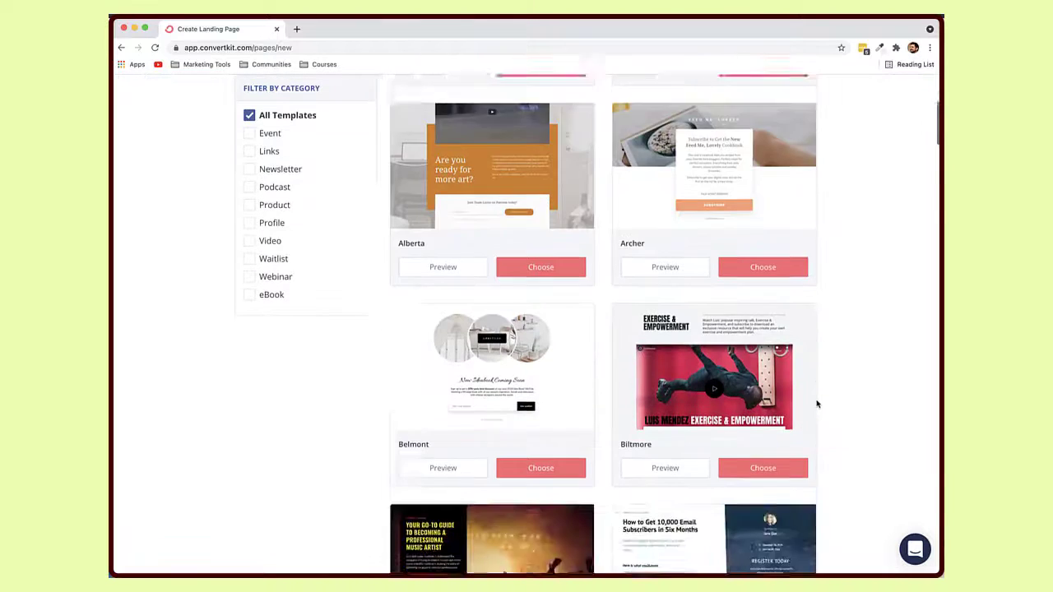
scroll(817, 403, "down", 3)
scroll(817, 403, "up", 8)
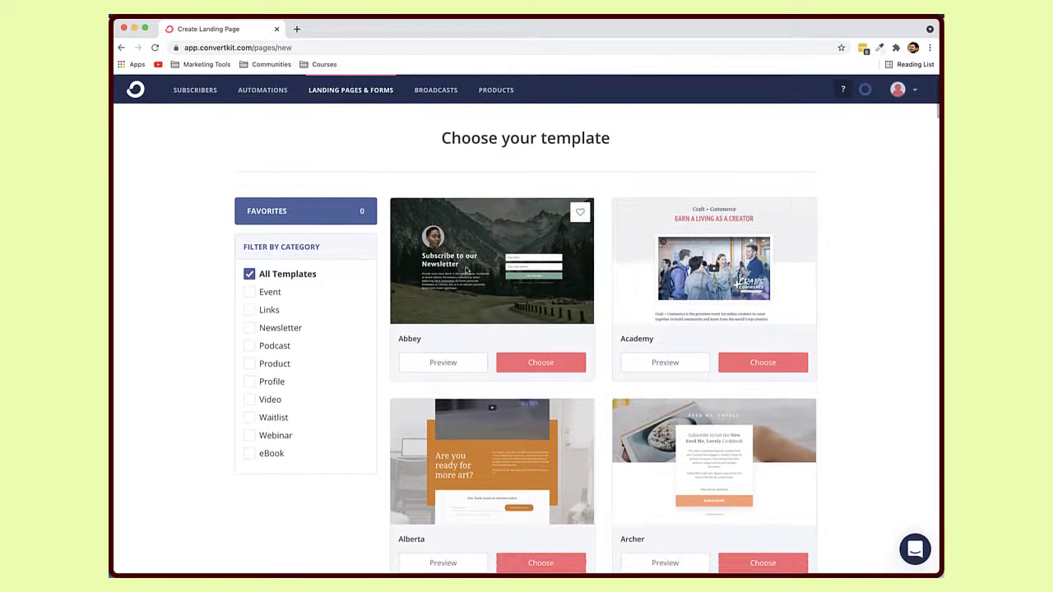
left_click(542, 370)
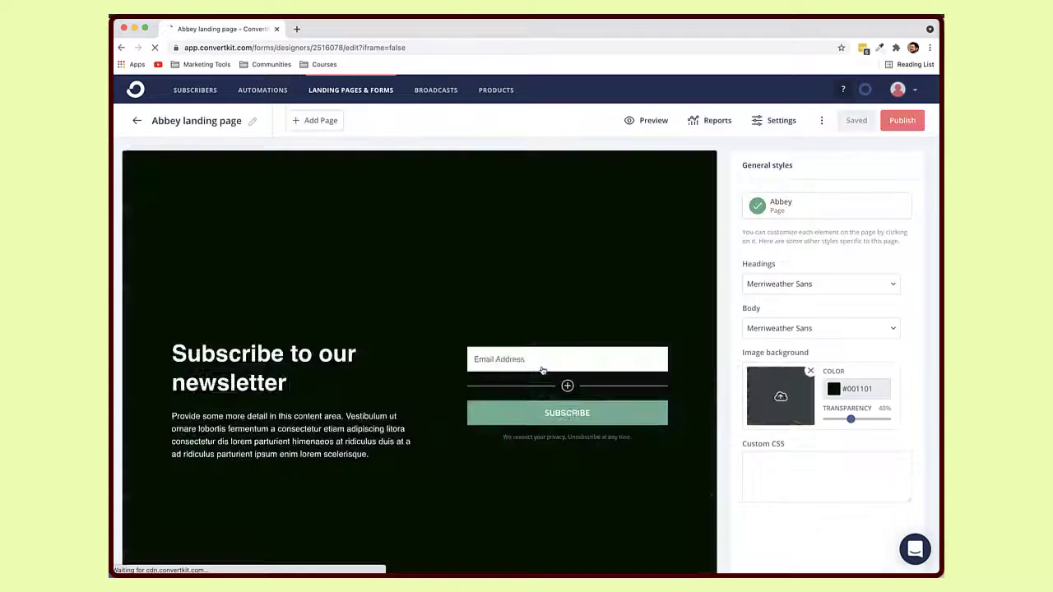
- Add a text line reading "My Latest NewsLetters" below the description paragraph under the page heading
scroll(542, 371, "down", 2)
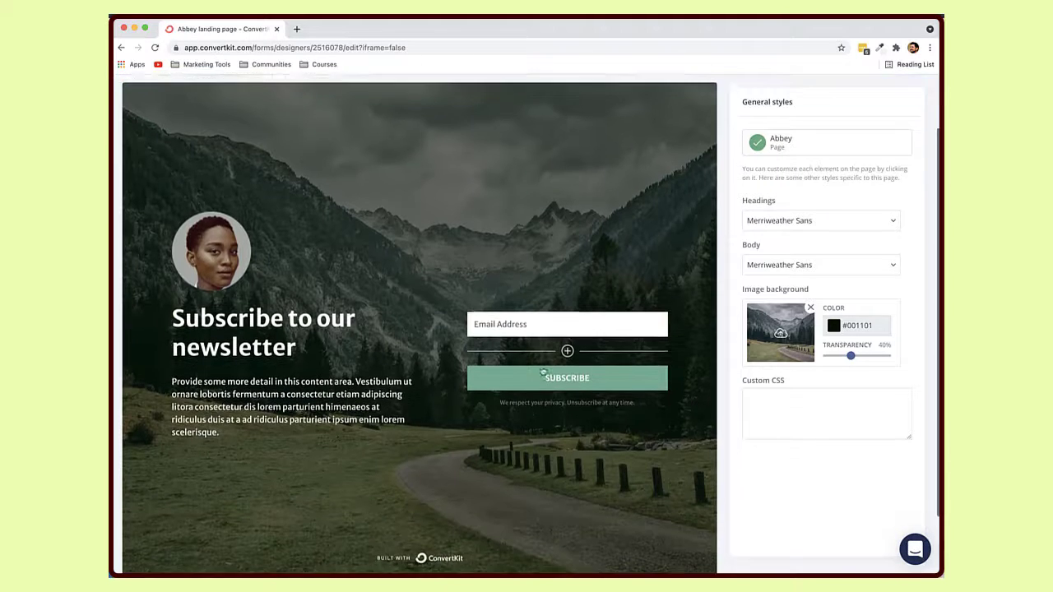
scroll(542, 371, "up", 1)
scroll(542, 371, "down", 1)
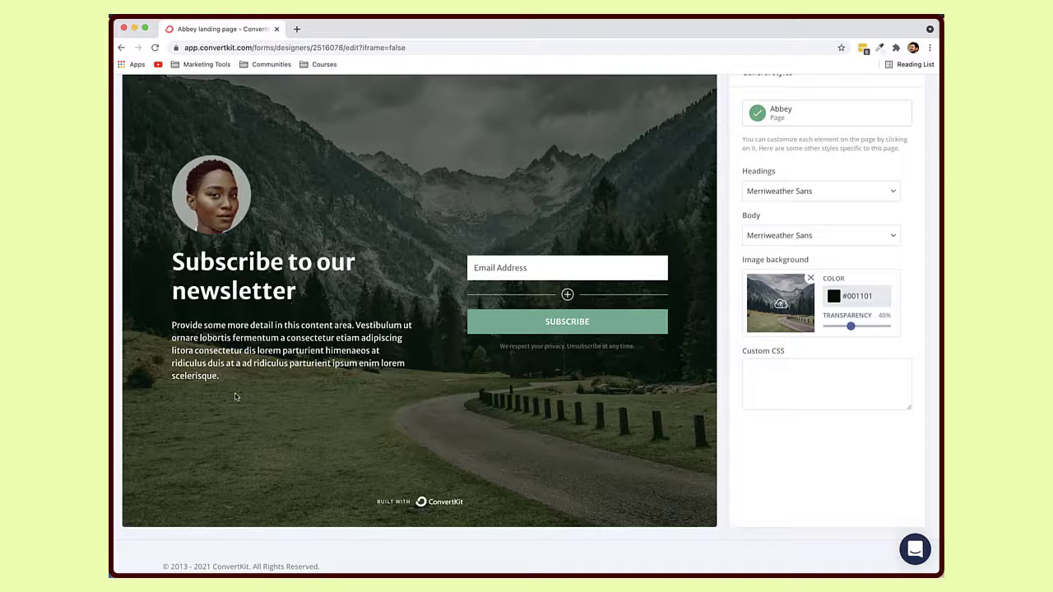
left_click(218, 374)
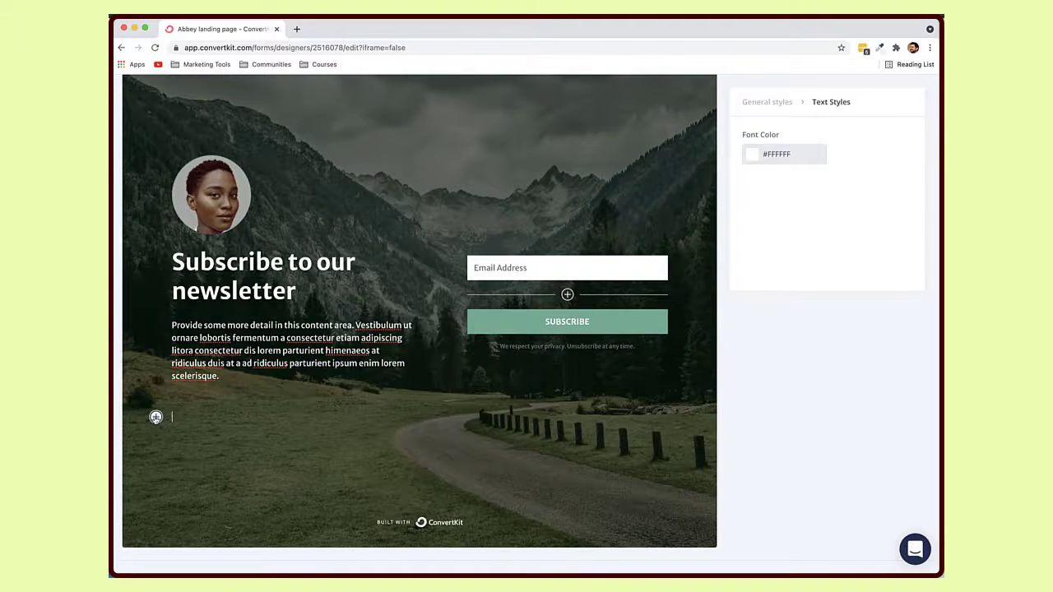
scroll(170, 420, "down", 1)
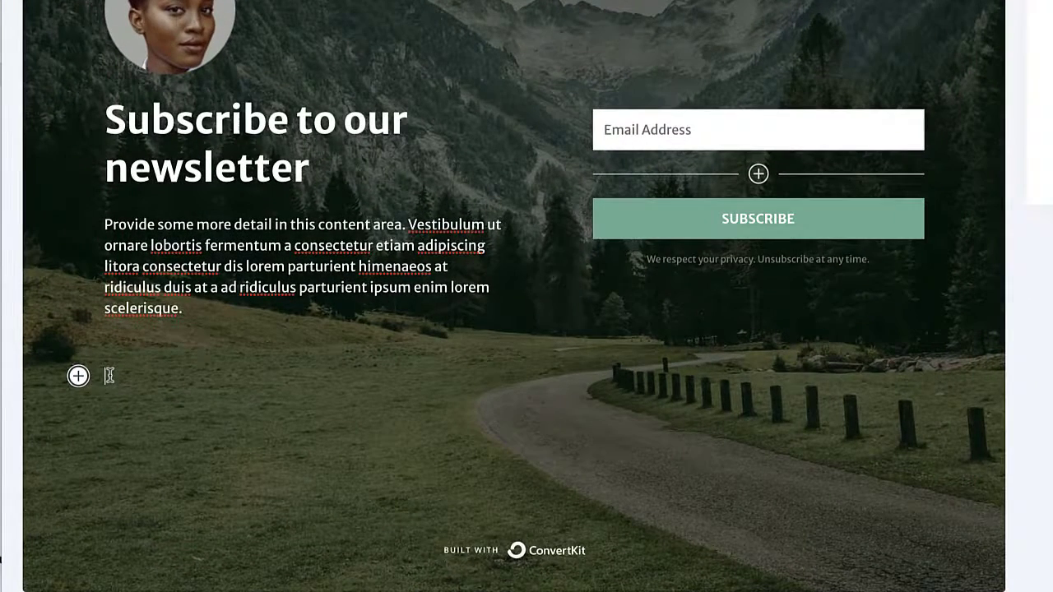
left_click(110, 375)
type("My Latest Ne")
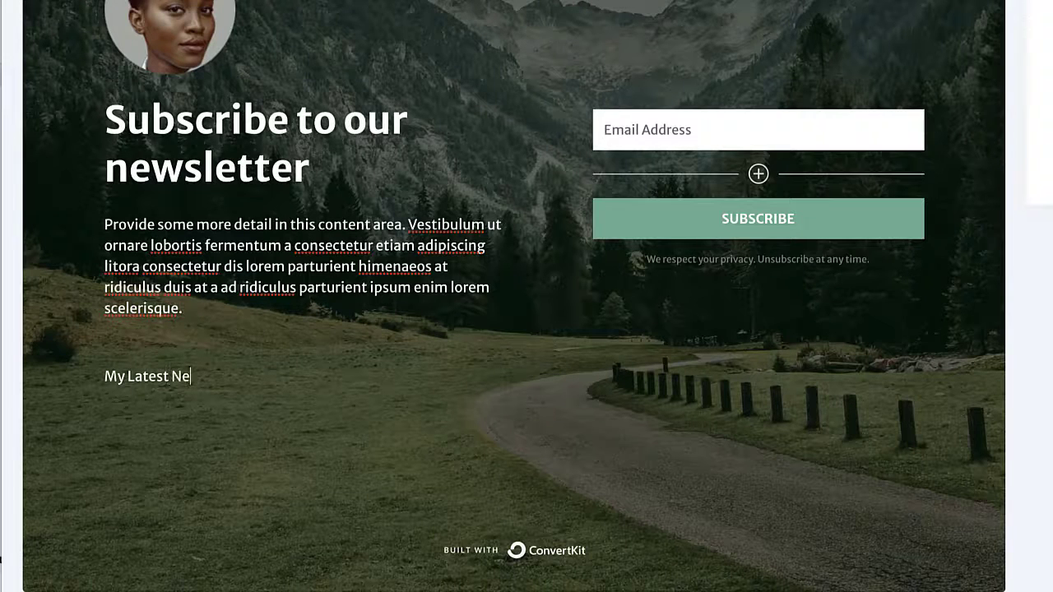
type("wsLetter Fee")
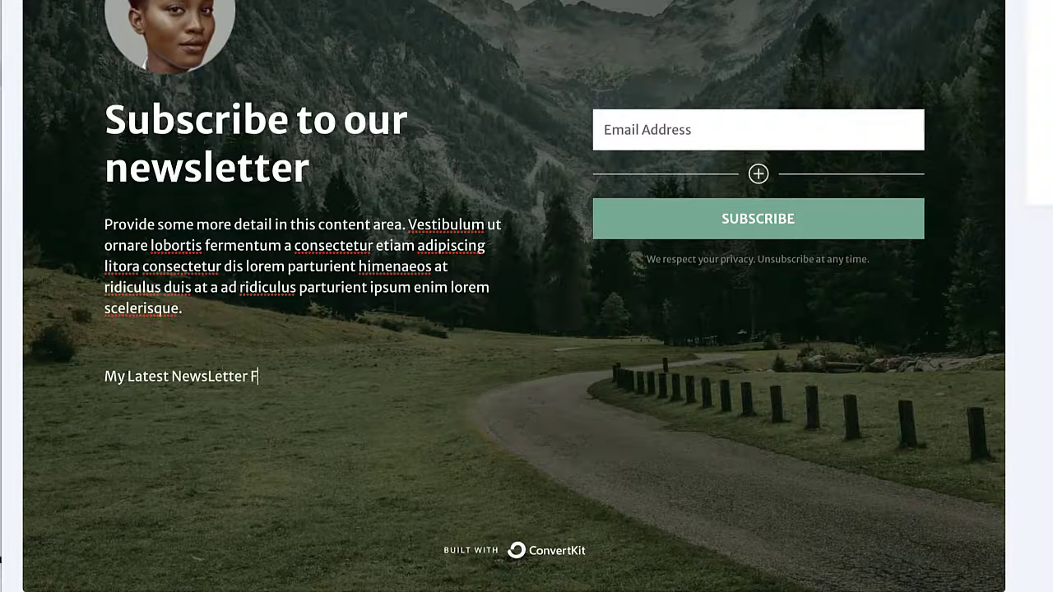
key("BackSpace")
key("BackSpace")
key("BackSpace")
key("BackSpace")
type("s")
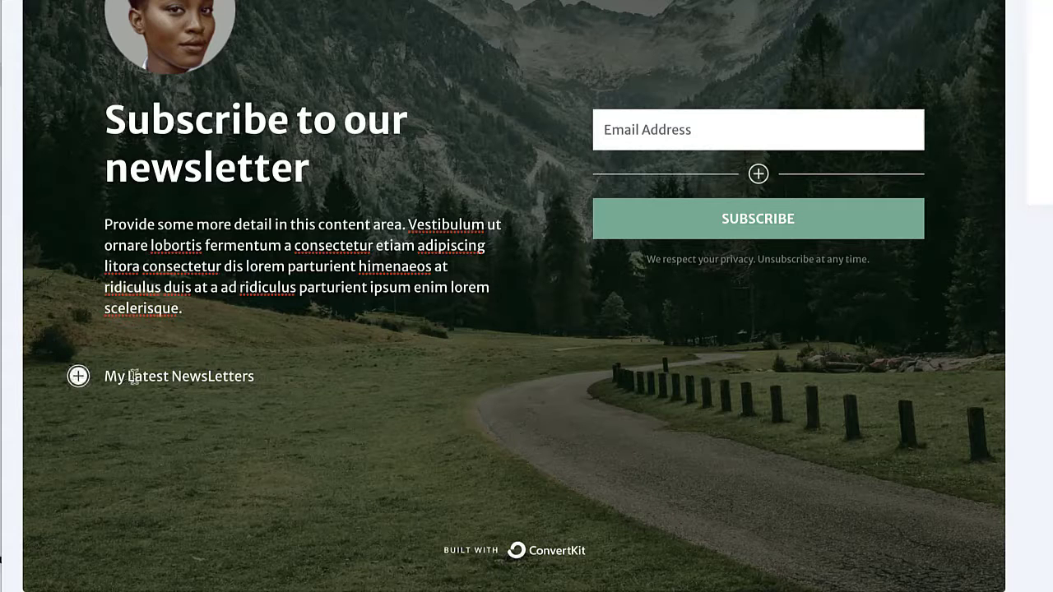
- Insert a Newsletter Feed element on a new line below "My Latest NewsLetters"
key("Return")
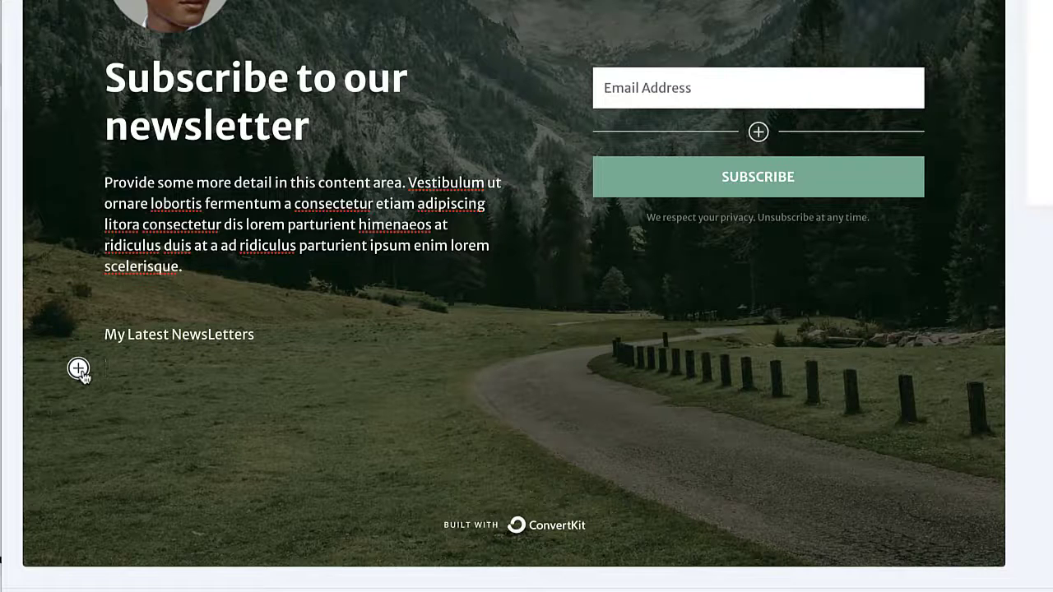
left_click(78, 368)
scroll(115, 471, "down", 2)
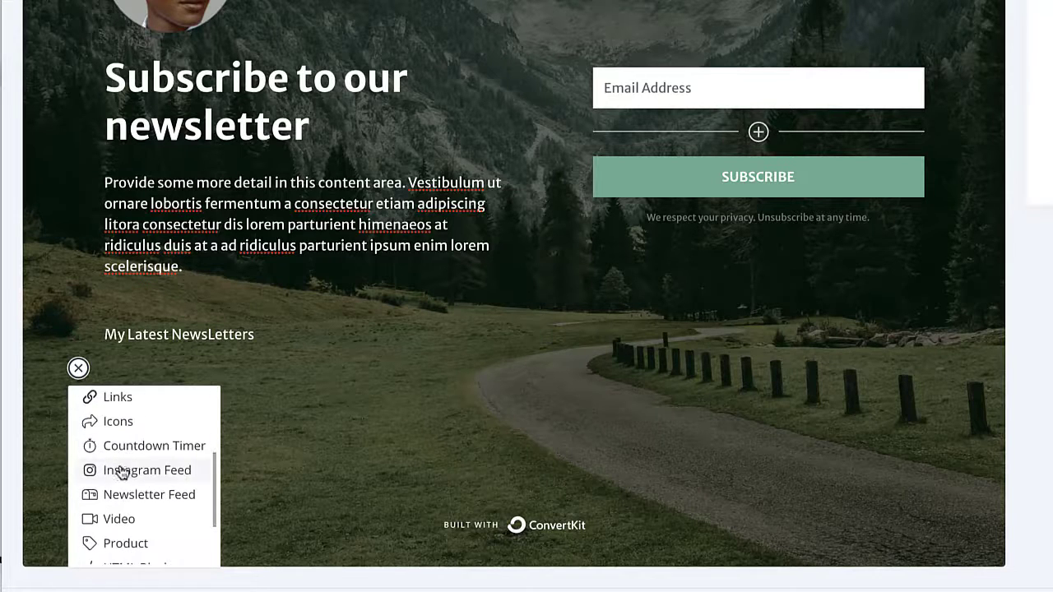
left_click(188, 496)
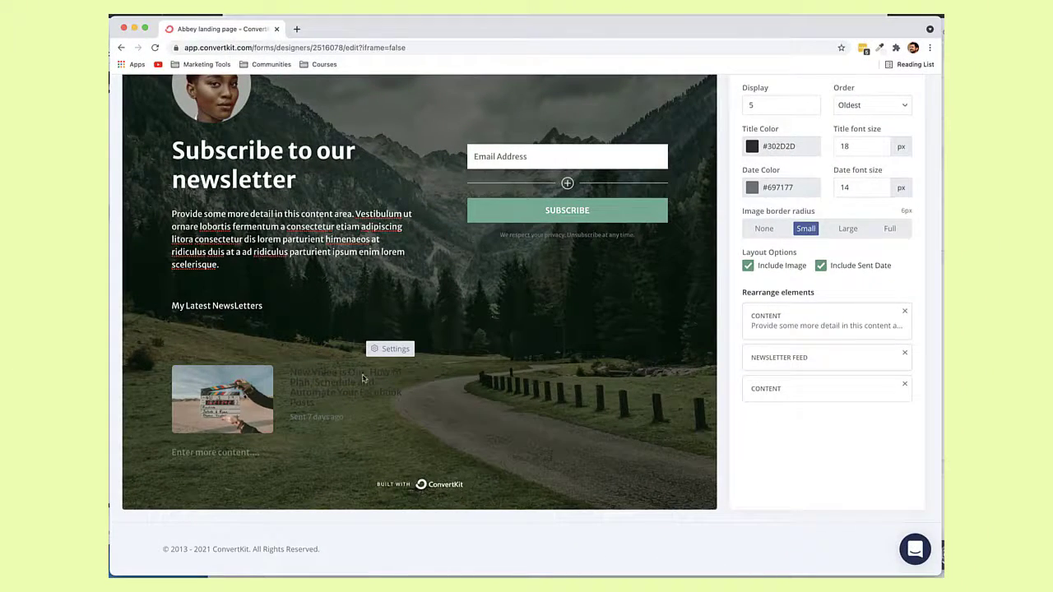
- Set the newsletter feed to display 2 items in Newest order
scroll(851, 470, "up", 2)
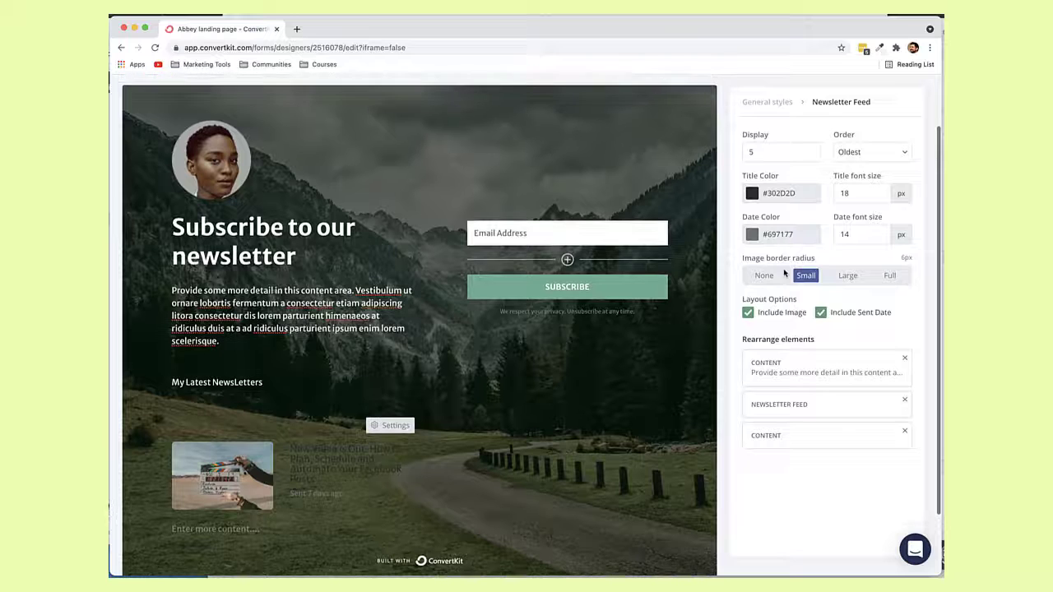
left_click(768, 152)
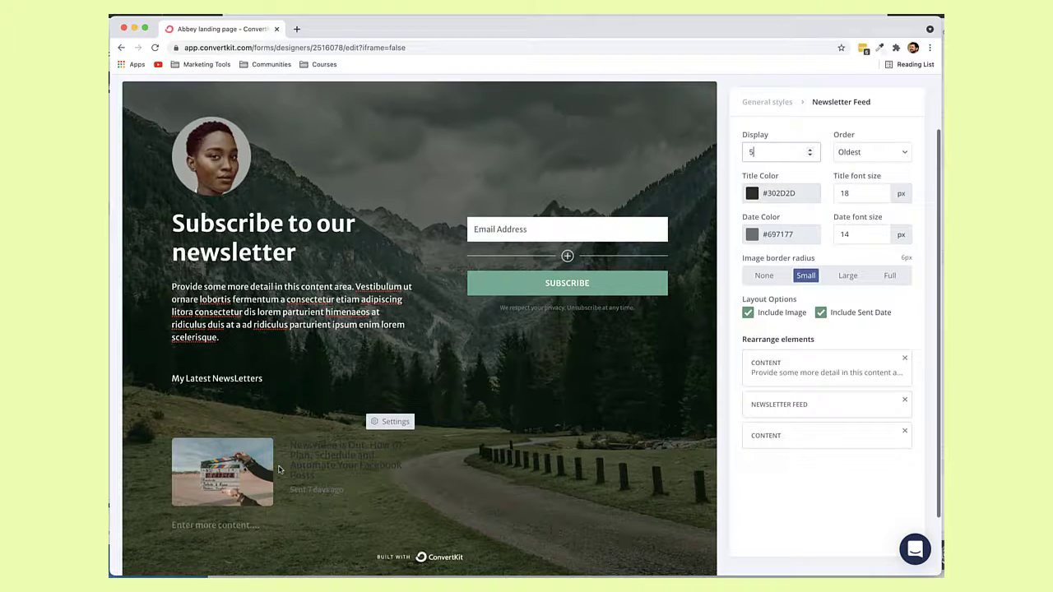
scroll(278, 468, "down", 1)
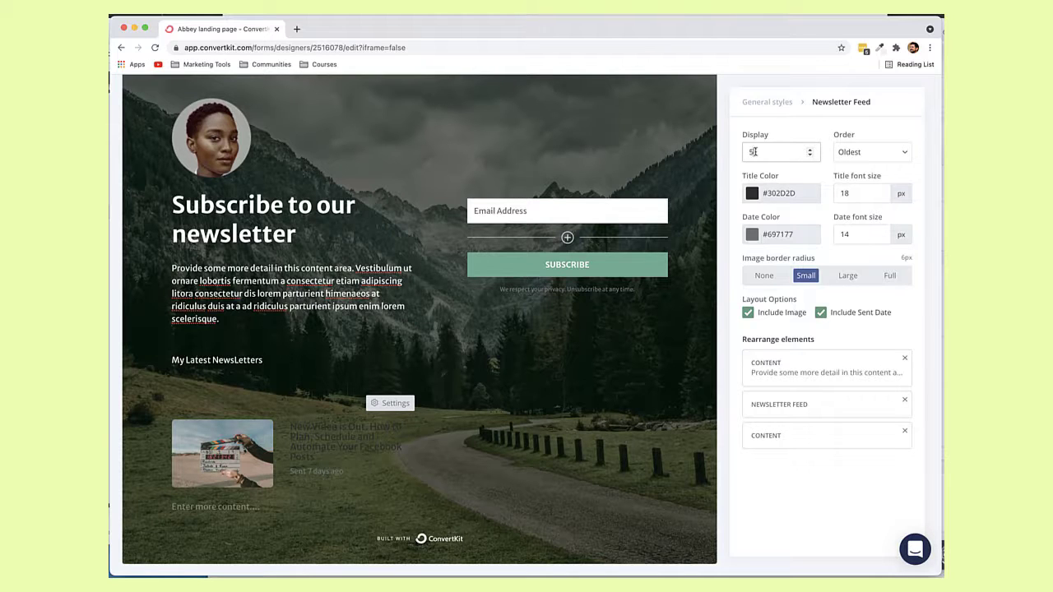
type("2")
left_click(879, 155)
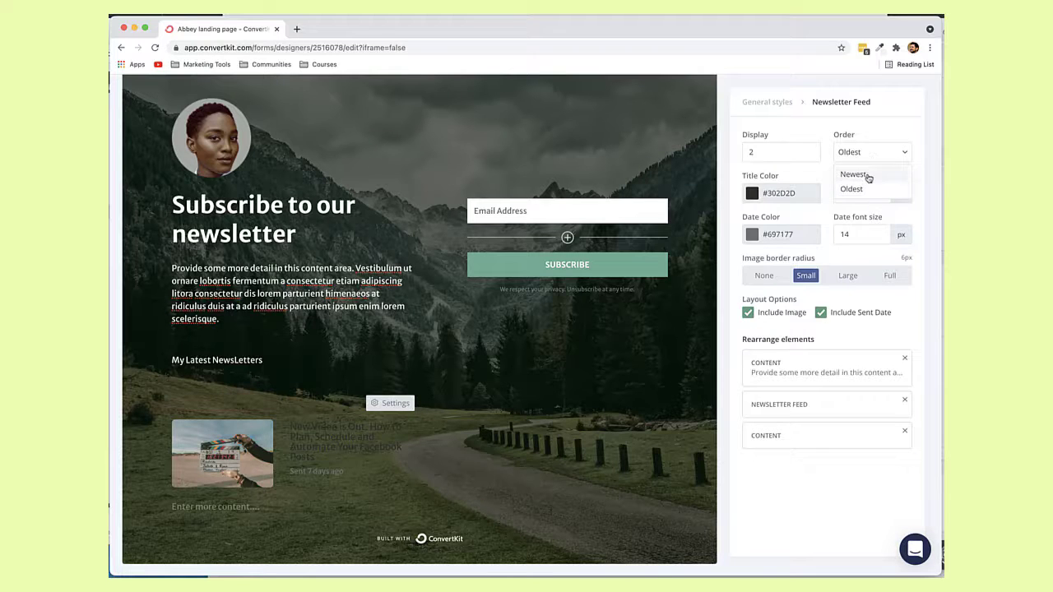
left_click(869, 172)
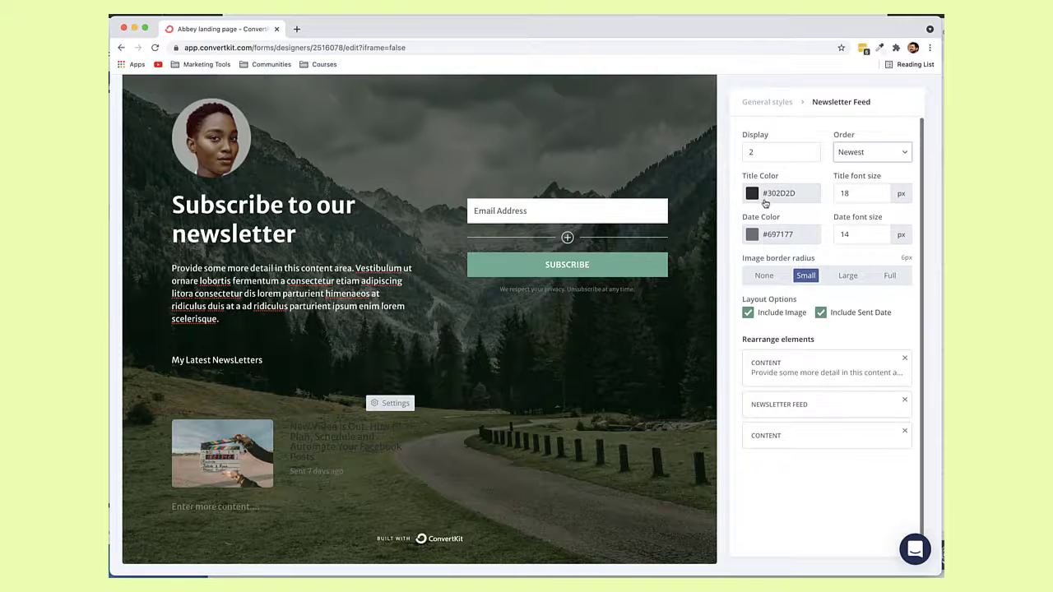
- Change the newsletter feed's title color to white (#ffffff)
scroll(388, 360, "down", 2)
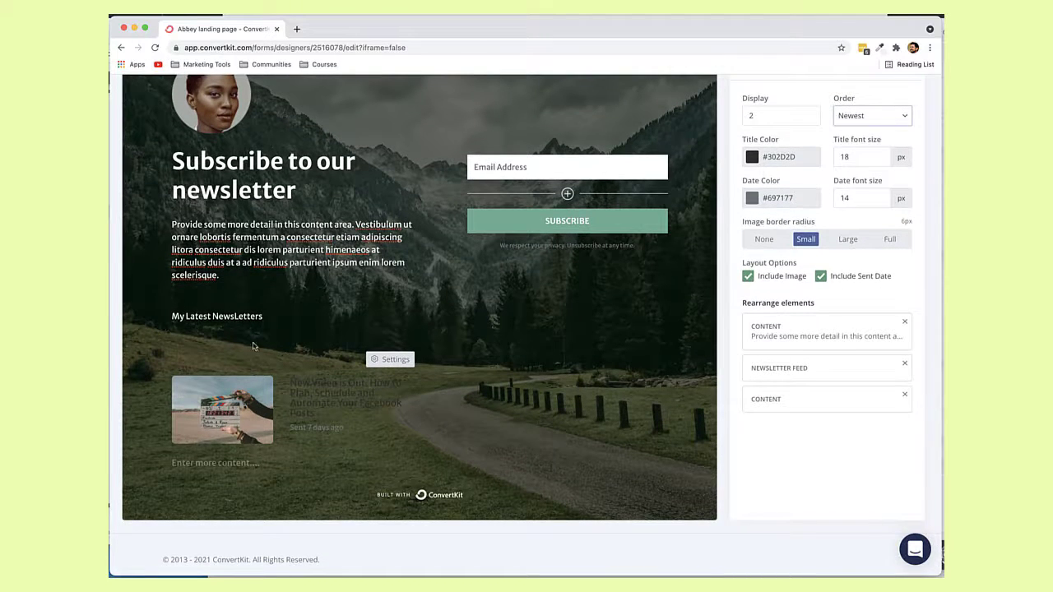
left_click(321, 414)
left_click(756, 159)
left_click(747, 178)
left_click_drag(746, 172, 739, 167)
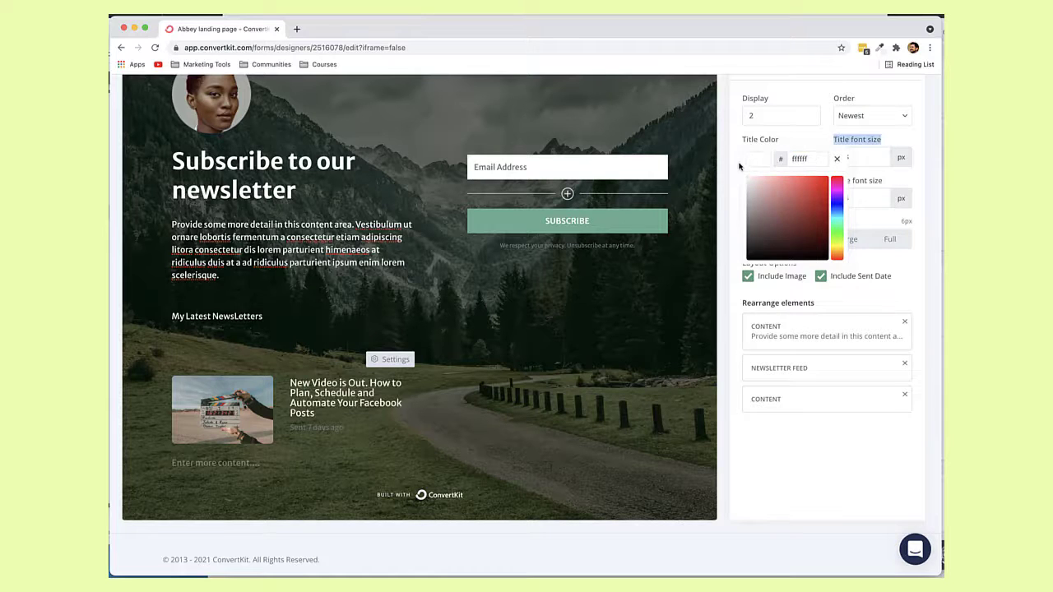
- Exclude the sent date from the newsletter feed's layout
left_click(318, 408)
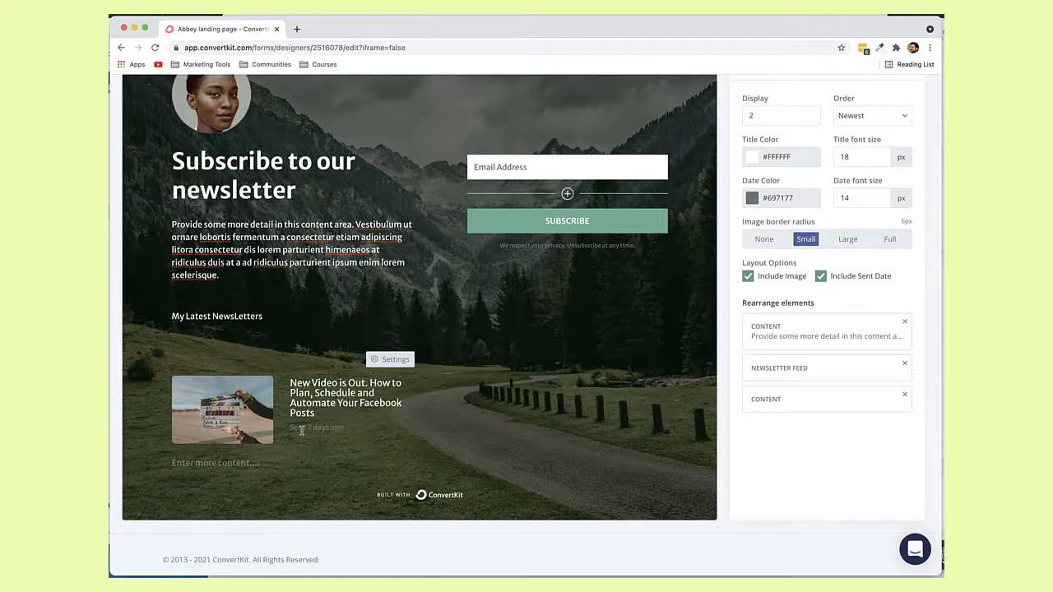
left_click_drag(291, 428, 338, 430)
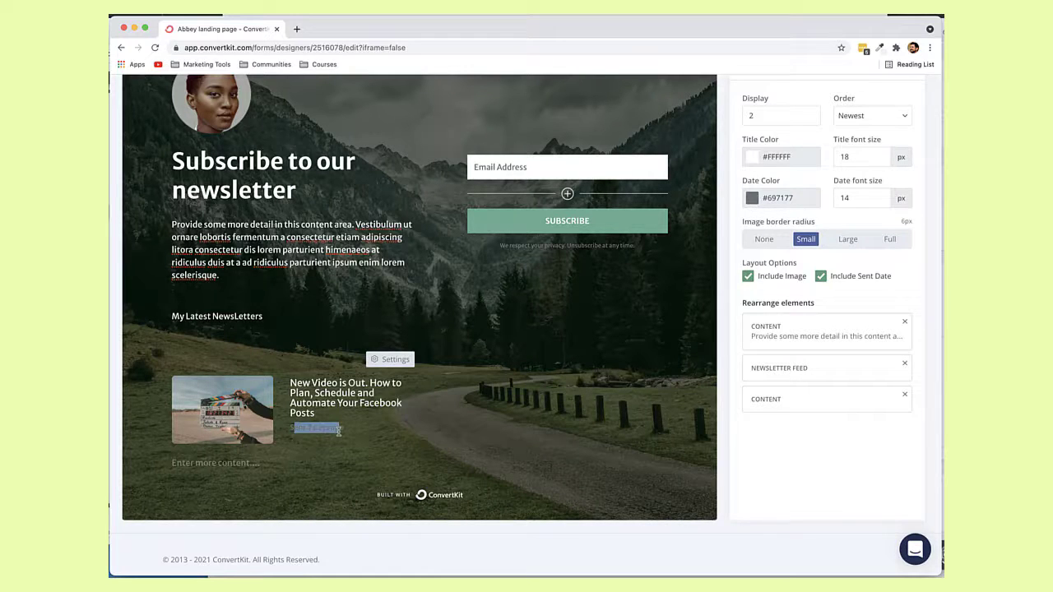
left_click(821, 276)
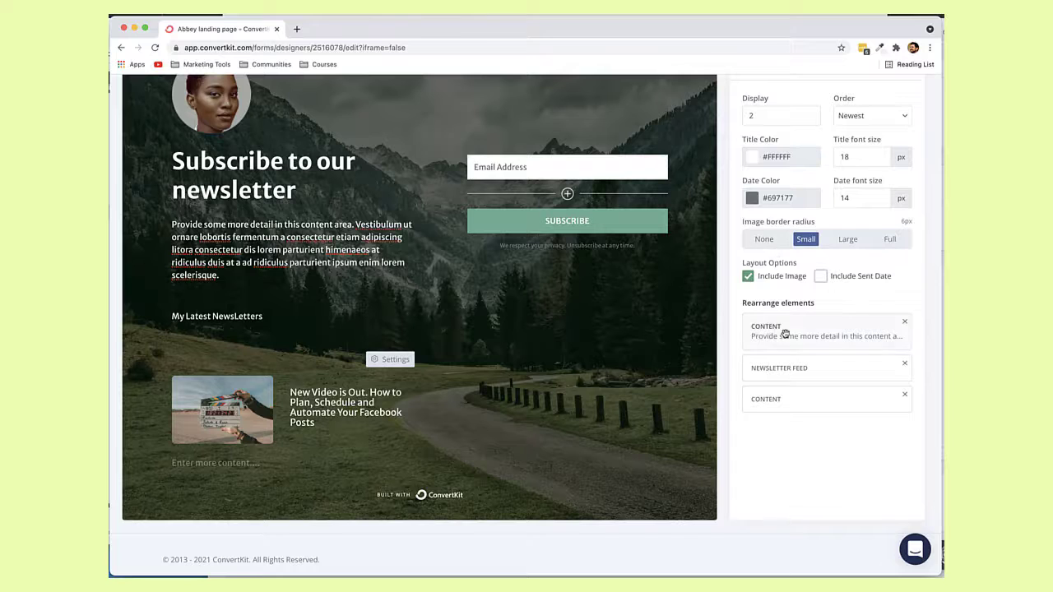
- Compare the feed's image border radius options, settle on Large, and toggle the image off and back on
left_click(764, 239)
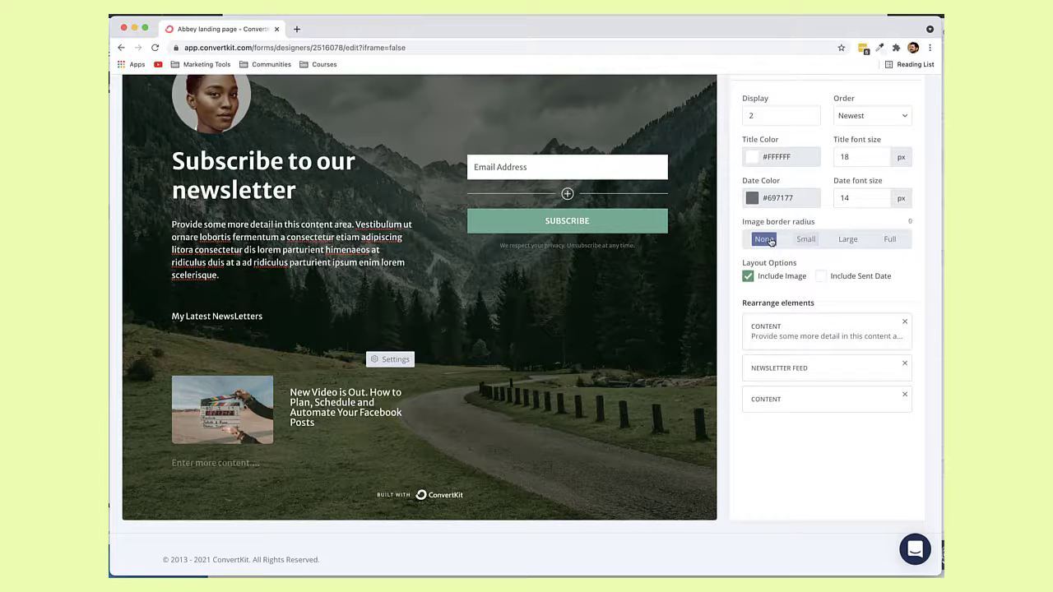
left_click(805, 240)
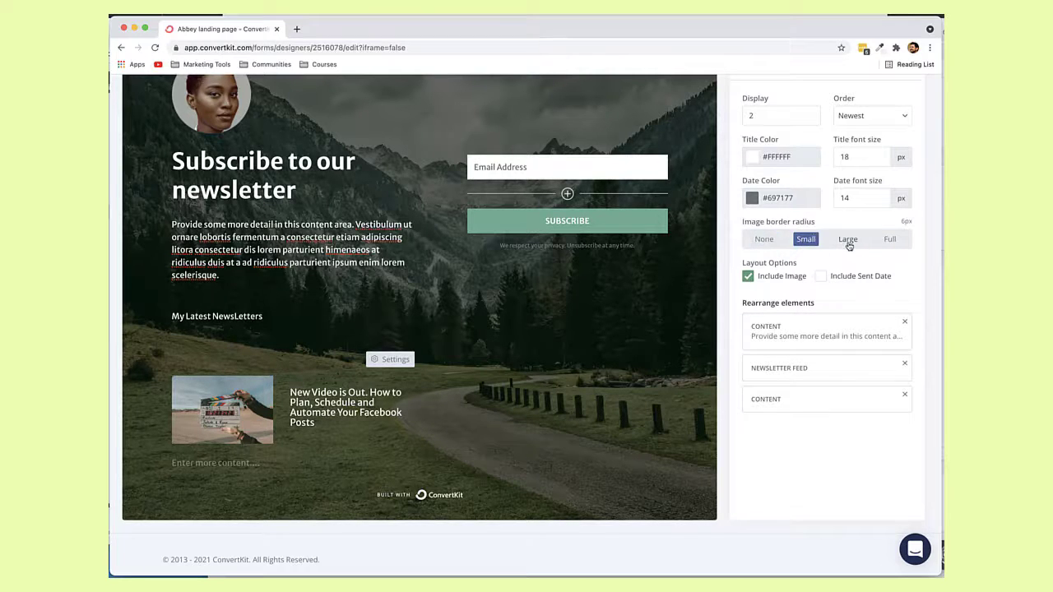
left_click(847, 240)
left_click(889, 239)
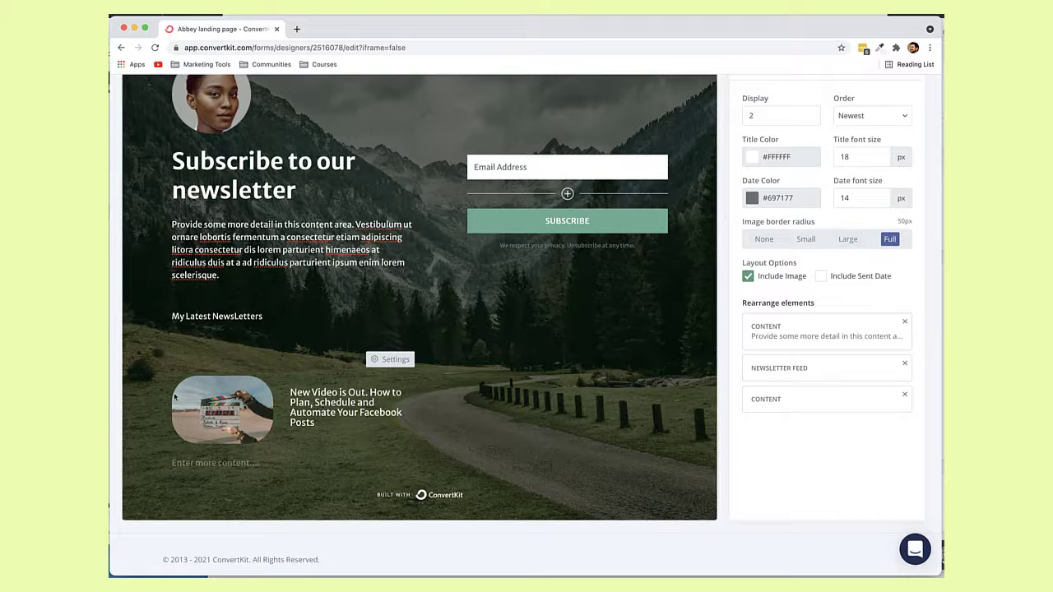
left_click(847, 239)
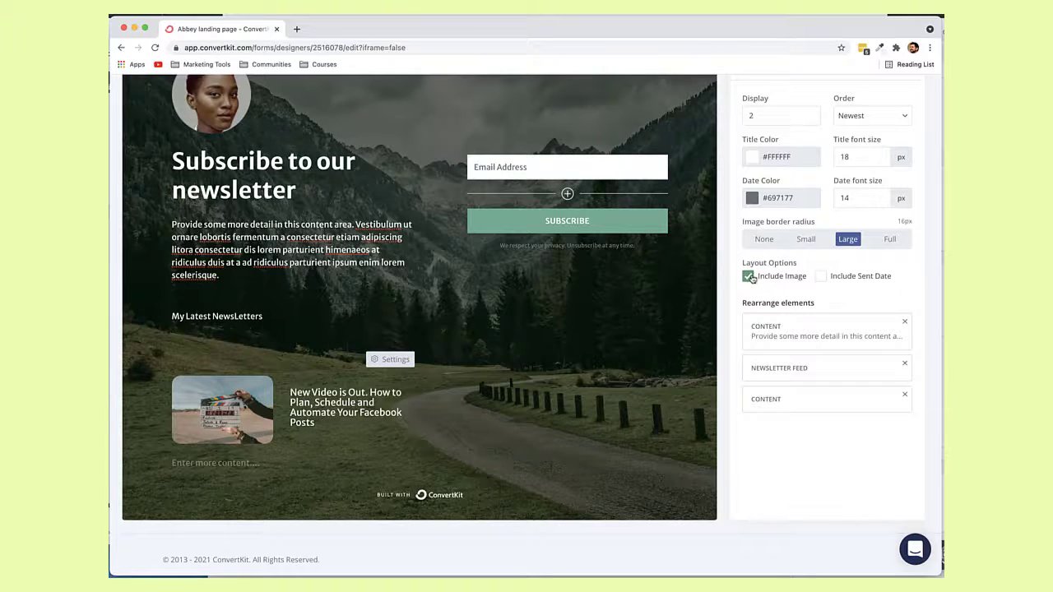
left_click(748, 276)
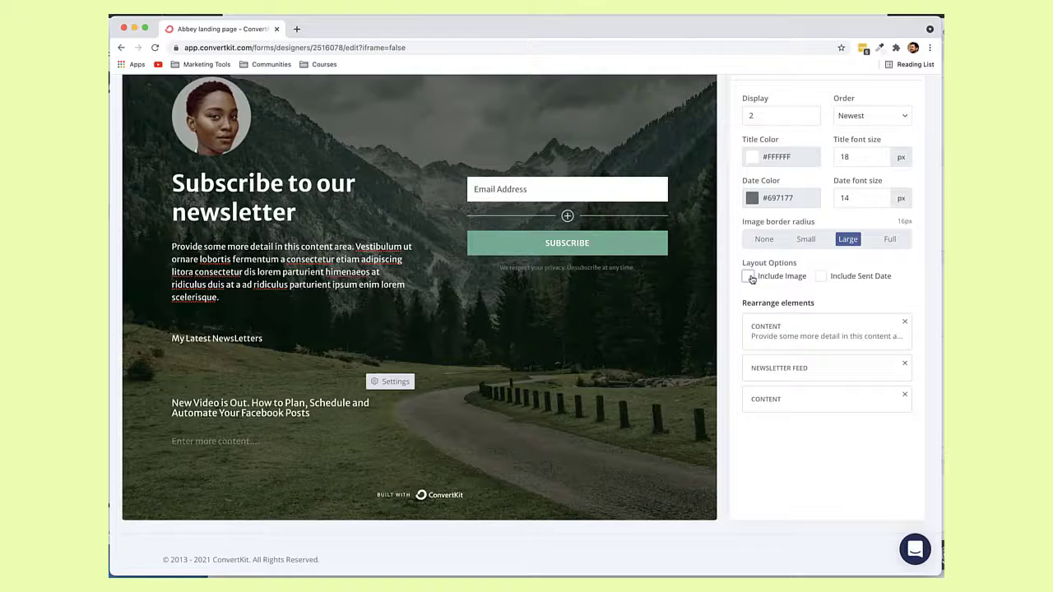
left_click(749, 276)
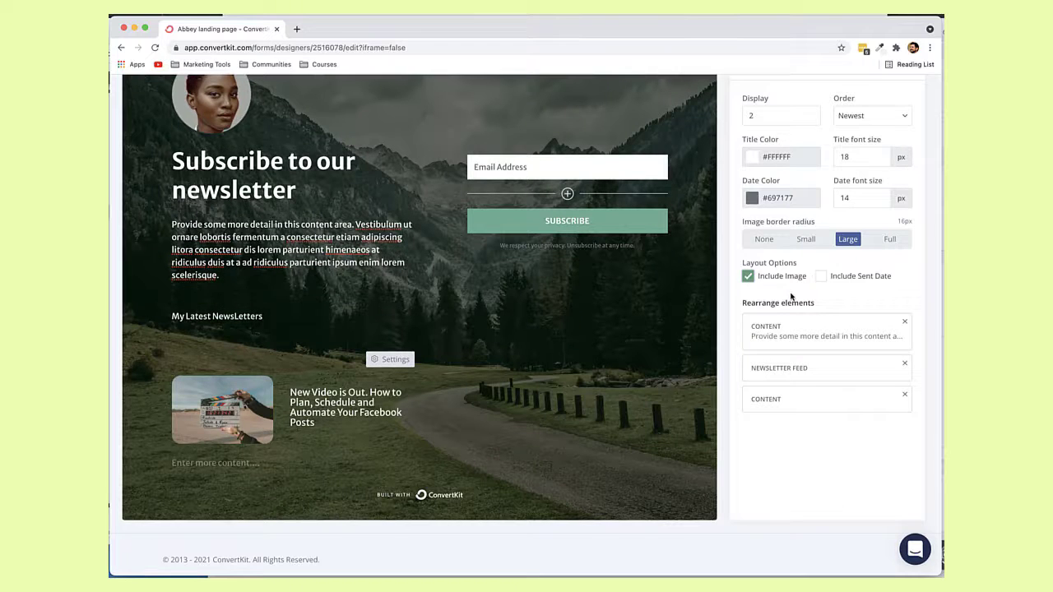
- Add the text "Latest Video about ....." in the empty content block and move that block above the newsletter feed
left_click(204, 465)
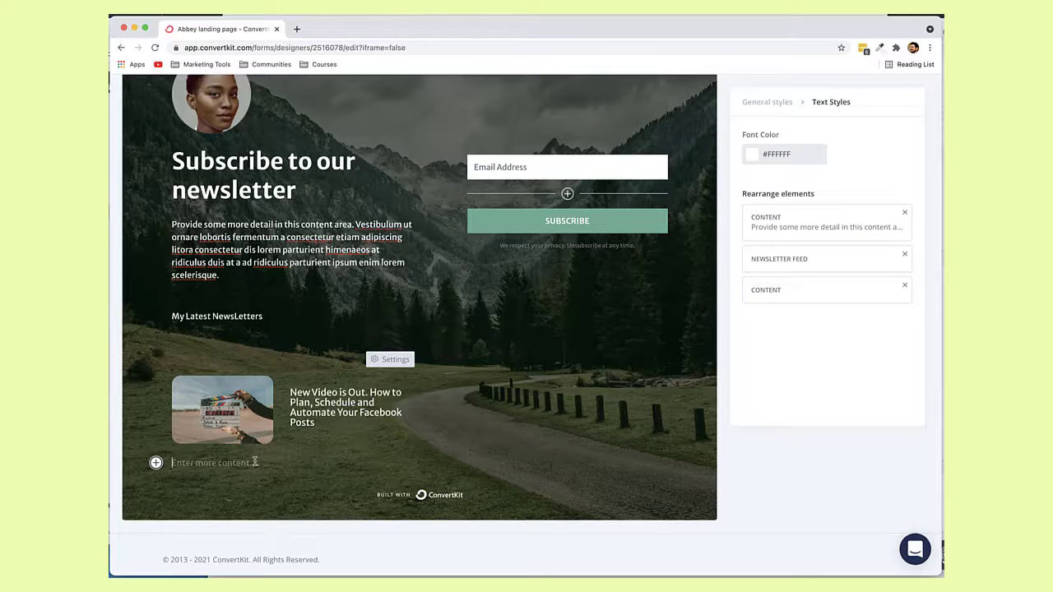
type("Latest Video about ")
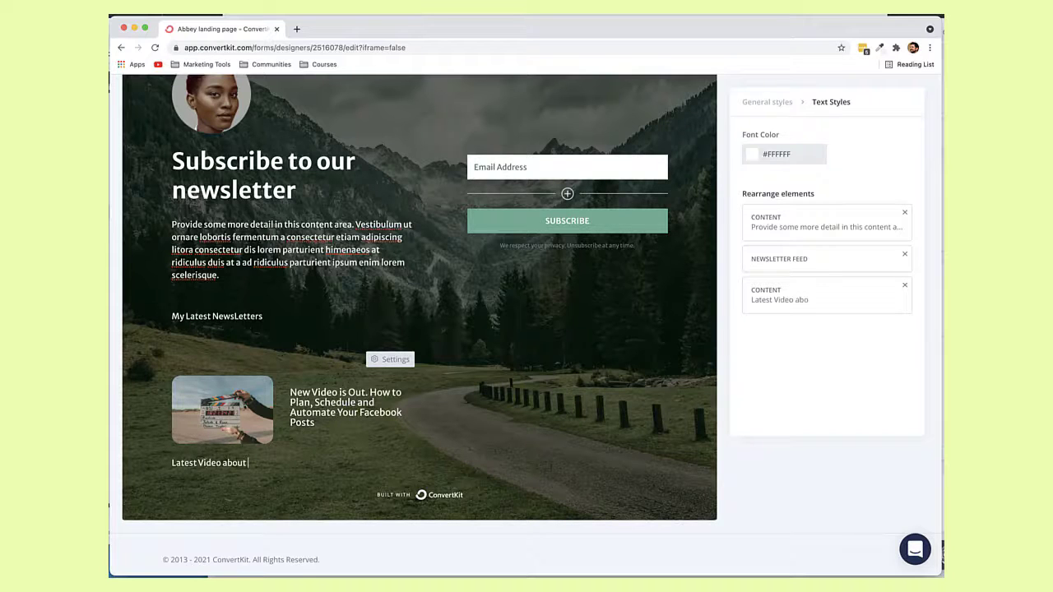
type(".....")
left_click_drag(780, 290, 786, 253)
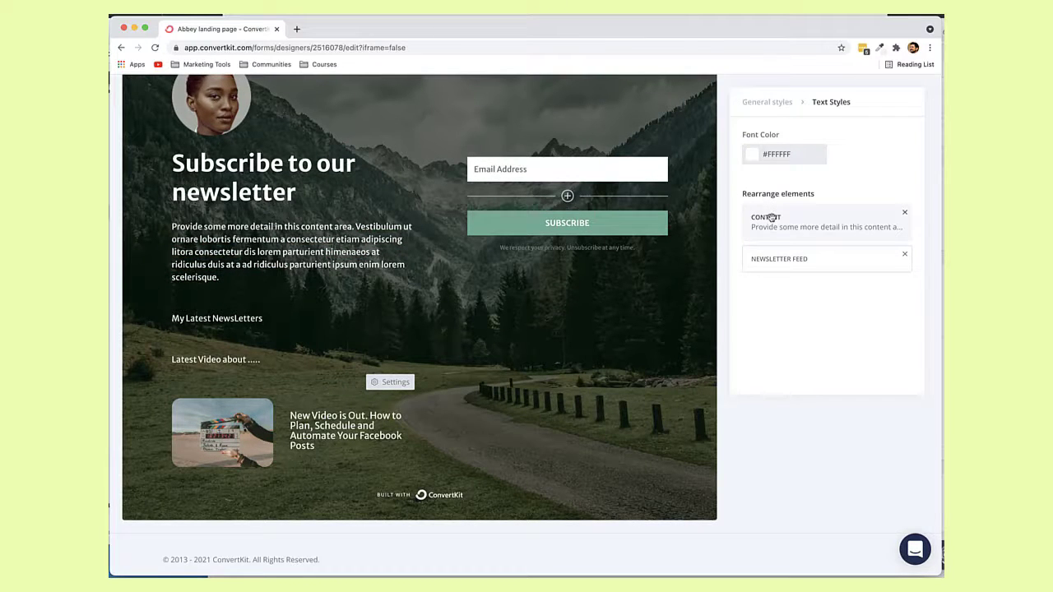
- Try formatting the "My Latest NewsLetters" line as a bulleted list and undo it
left_click(156, 319)
left_click(168, 405)
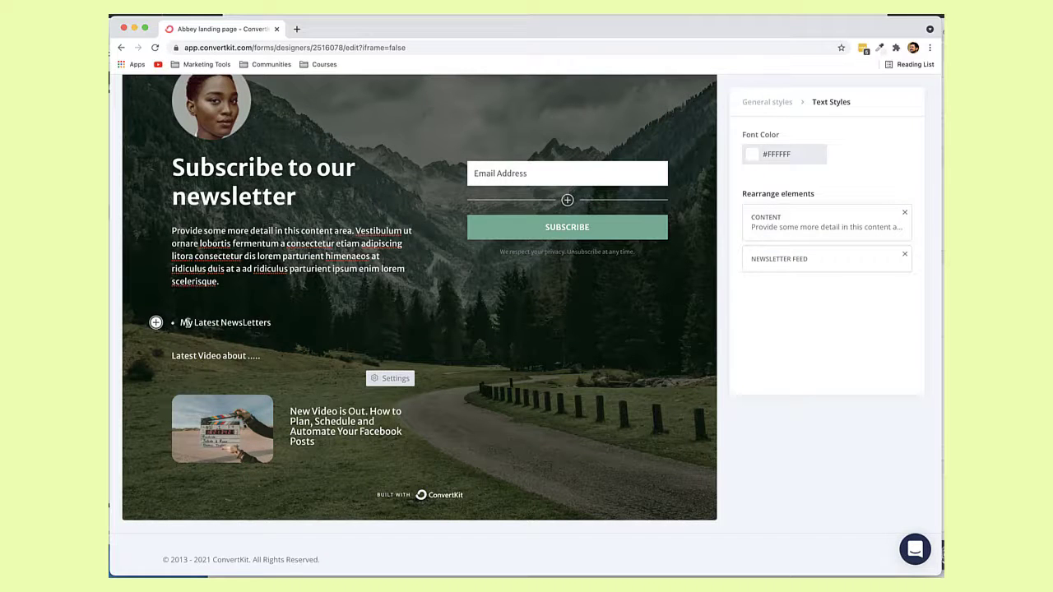
key("super+z")
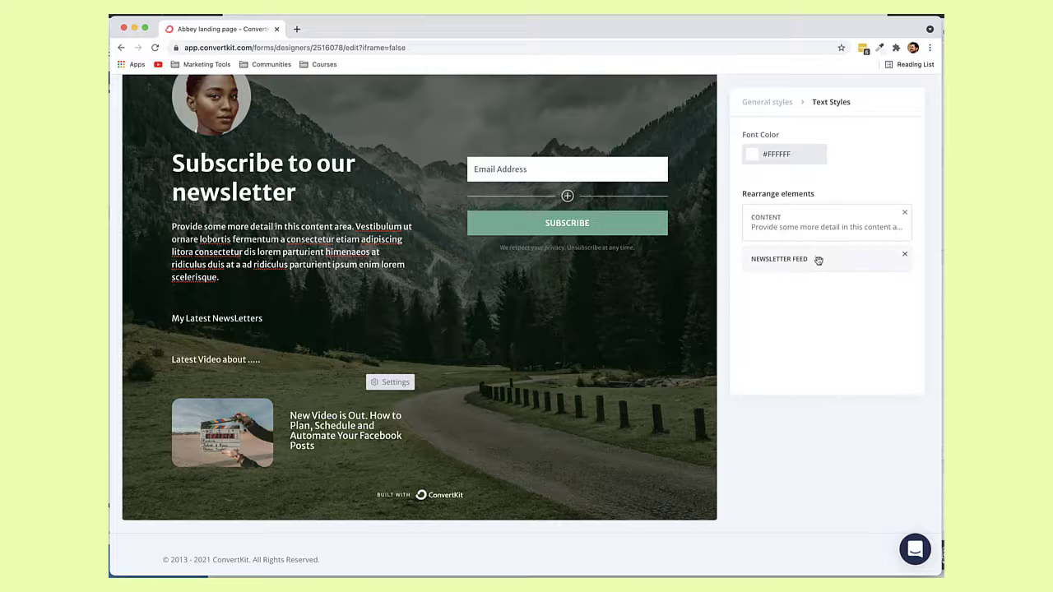
- Move the newsletter feed above the content block and back below it
left_click_drag(818, 259, 818, 219)
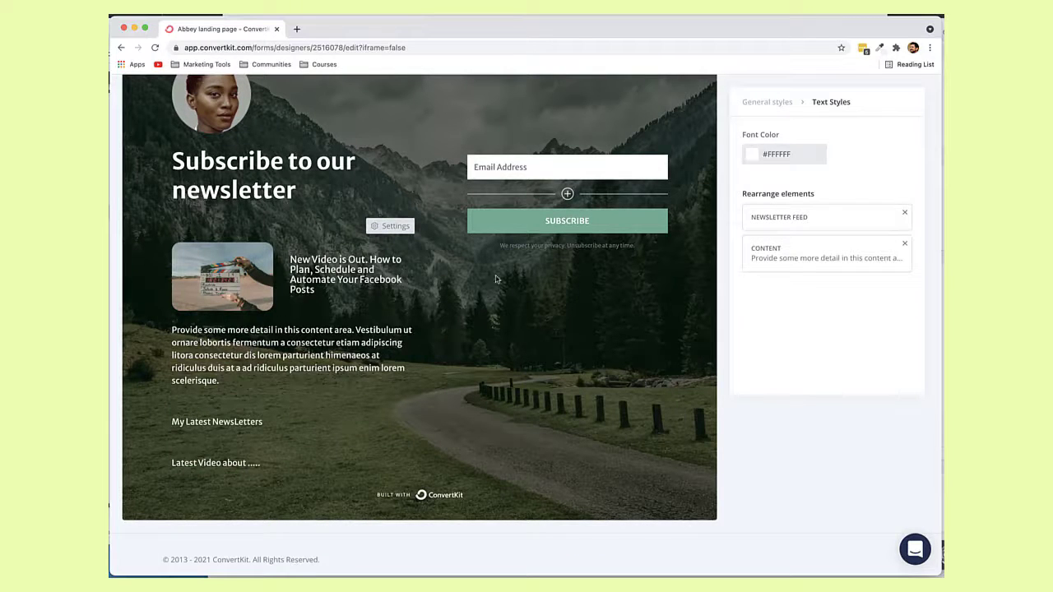
left_click_drag(814, 247, 809, 220)
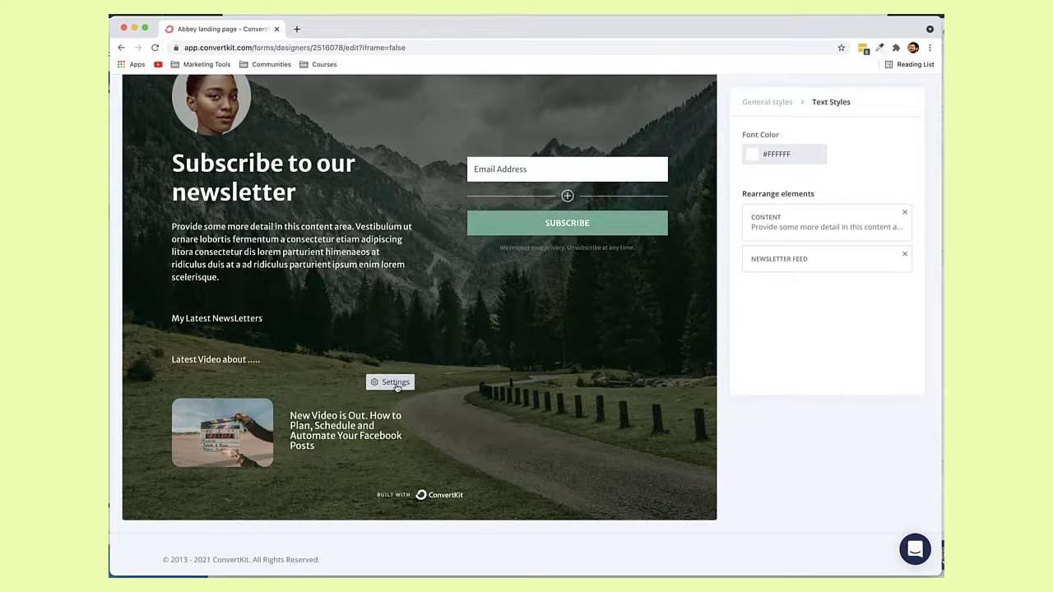
- Open the newsletter feed's settings and include the sent date in its layout
left_click(395, 382)
scroll(806, 329, "down", 1)
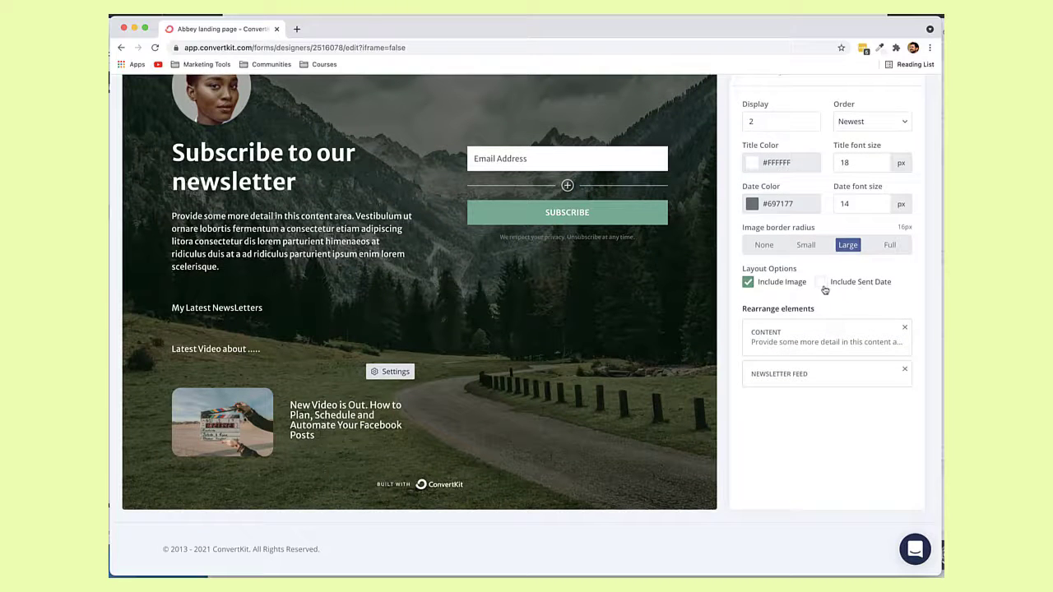
left_click(822, 284)
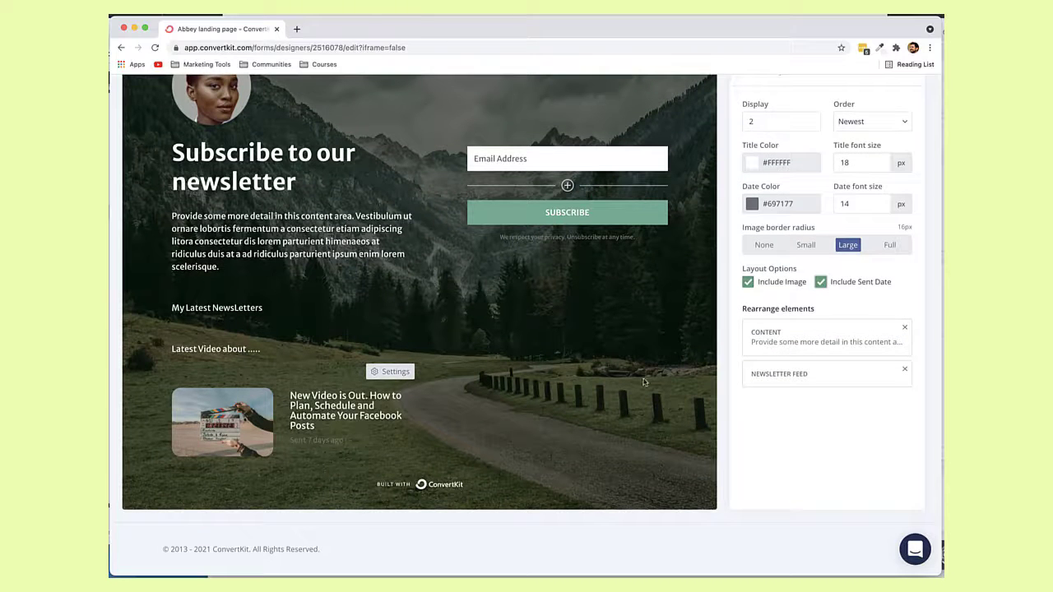
- Save the changes to the landing page
scroll(713, 310, "up", 1)
scroll(714, 310, "up", 2)
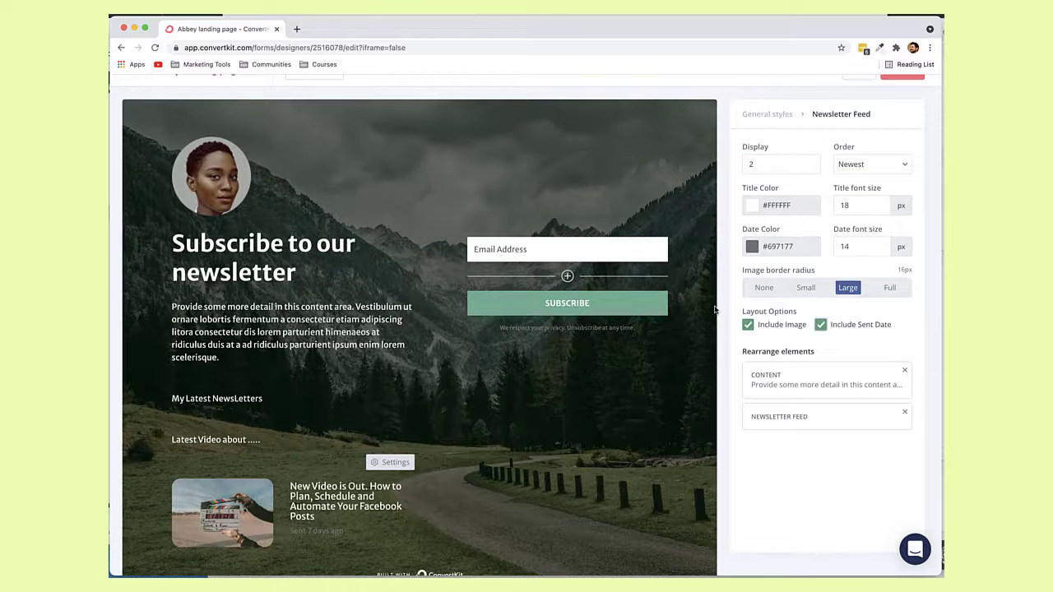
scroll(714, 310, "up", 2)
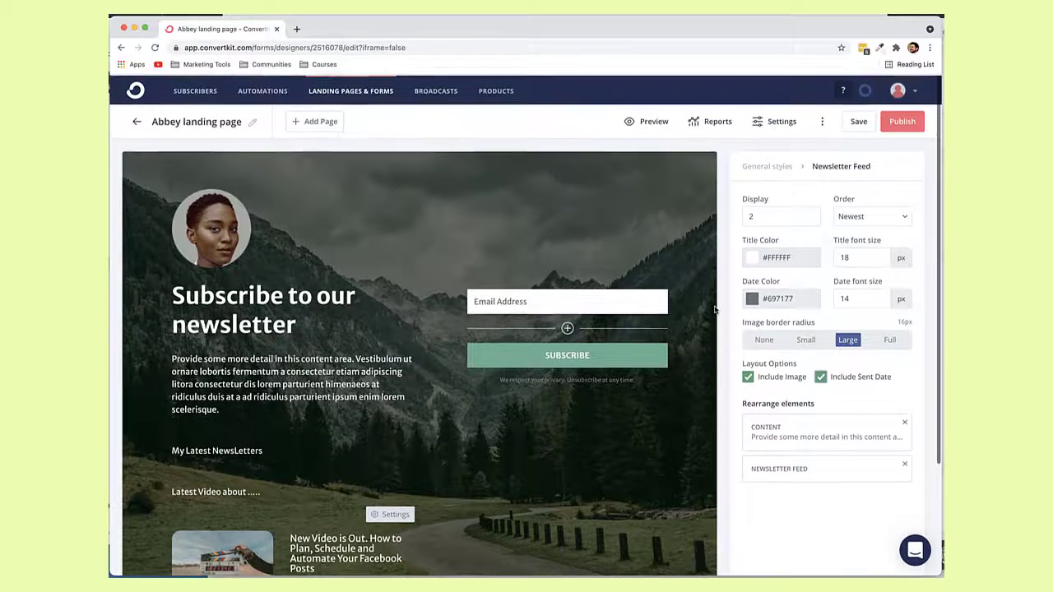
left_click(859, 121)
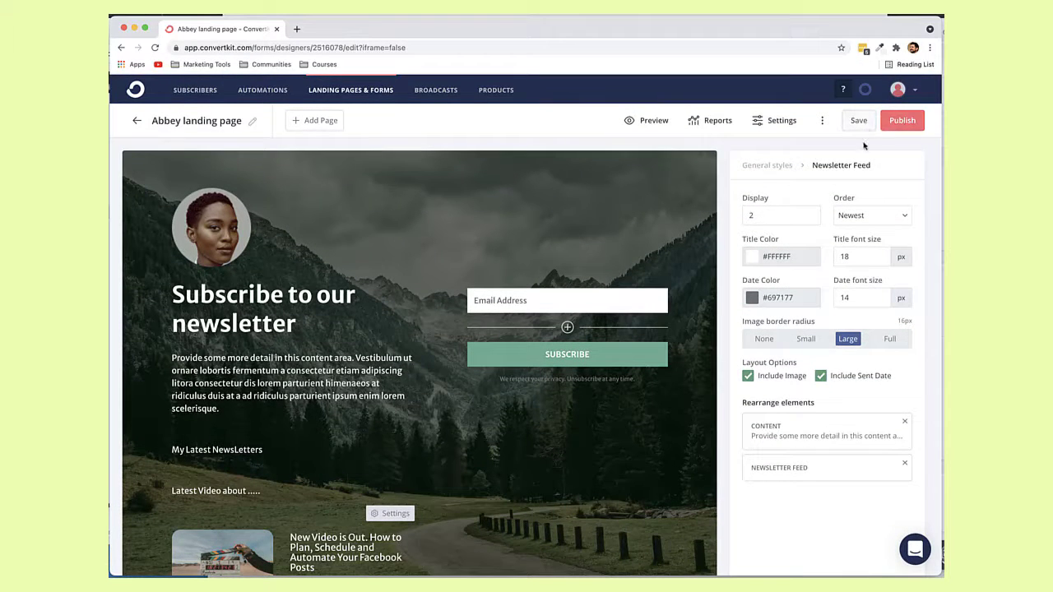
- Copy the landing page's share URL and open the live page in a new browser tab
left_click(903, 124)
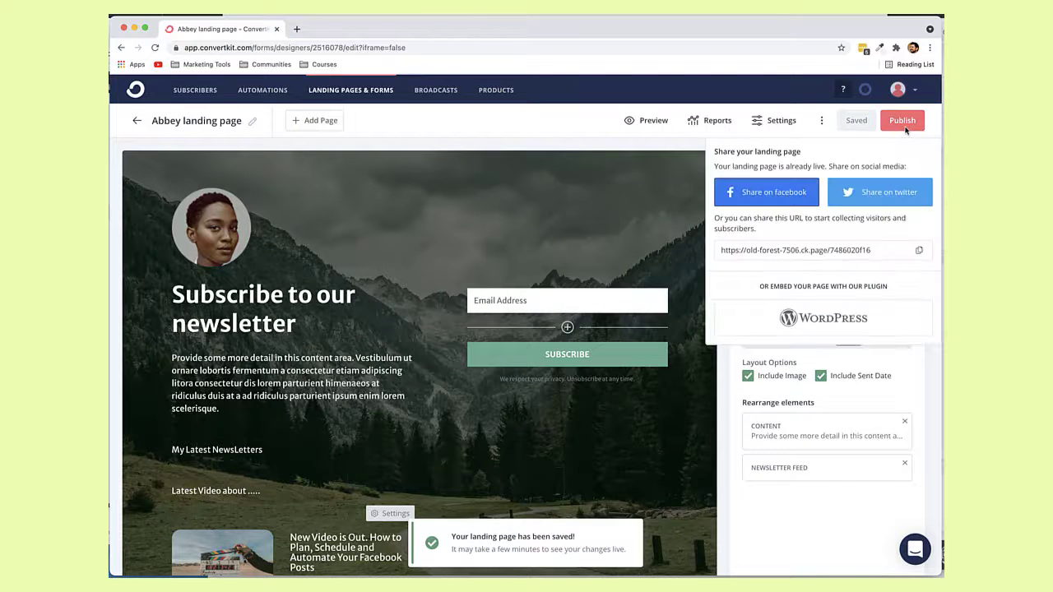
double_click(773, 250)
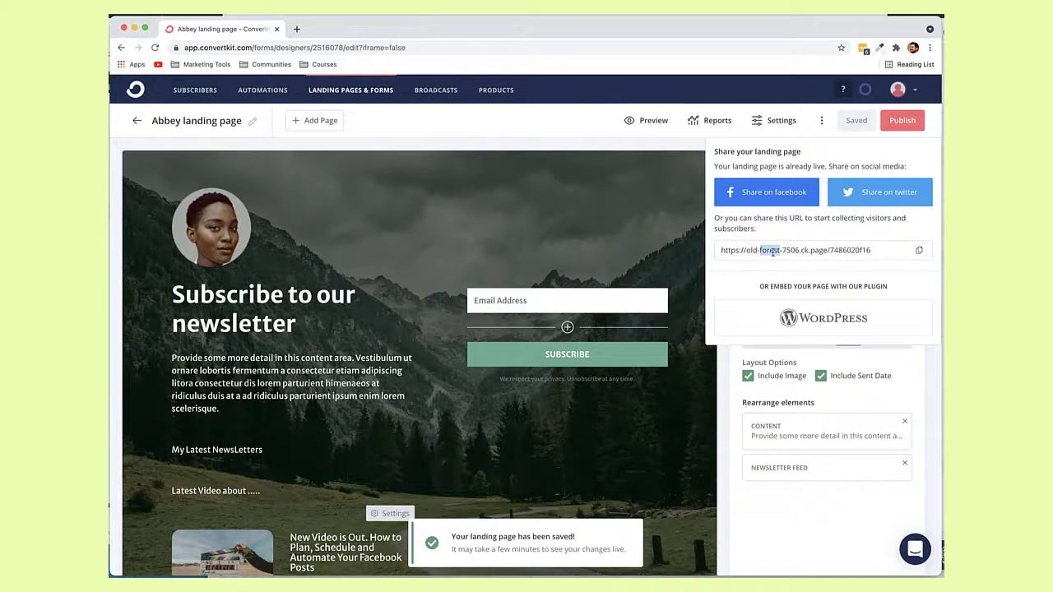
left_click(919, 252)
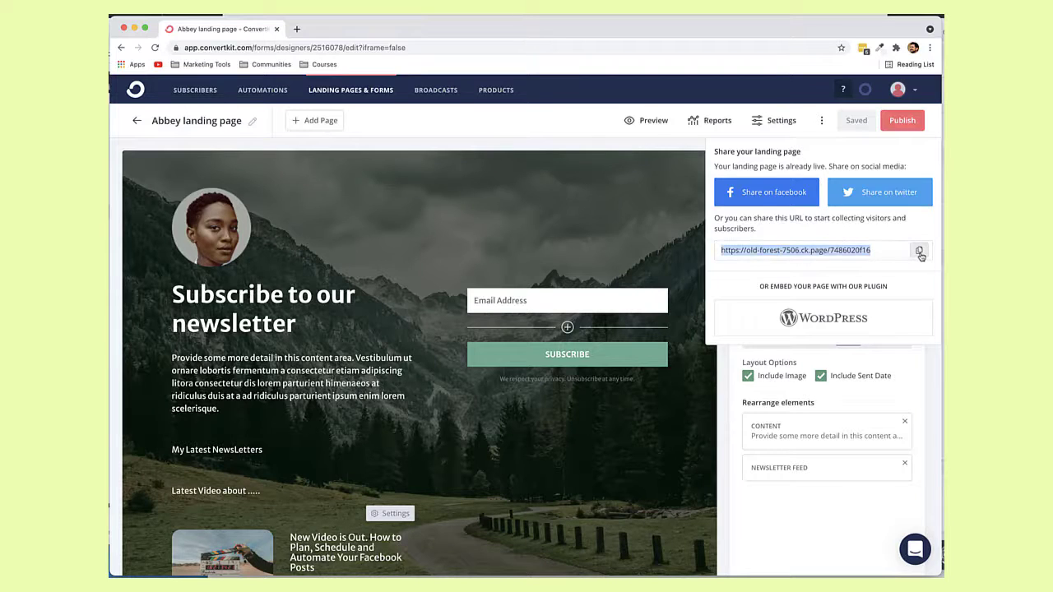
left_click(296, 30)
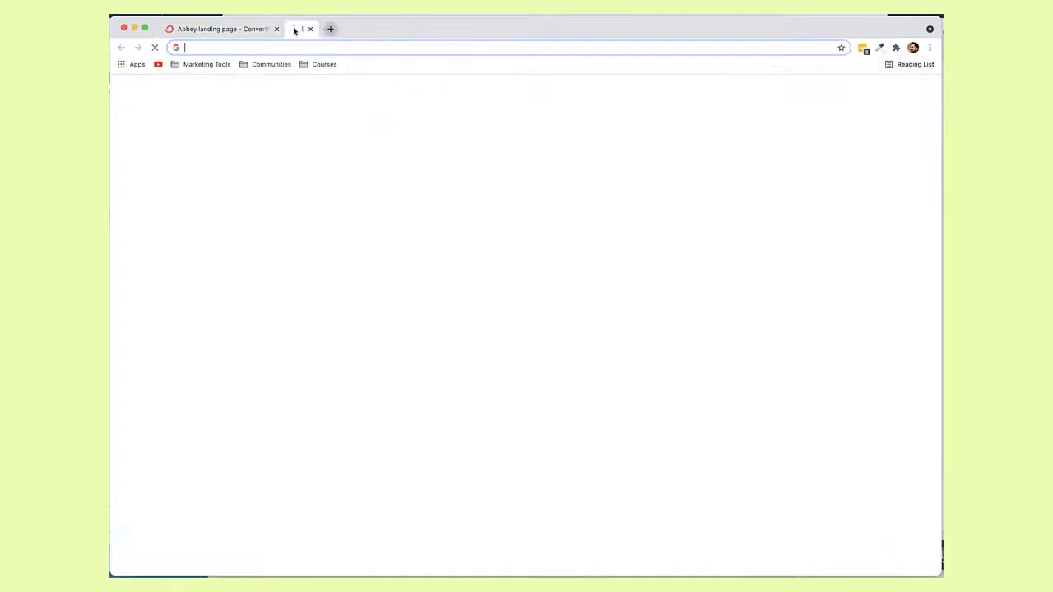
key("super+v")
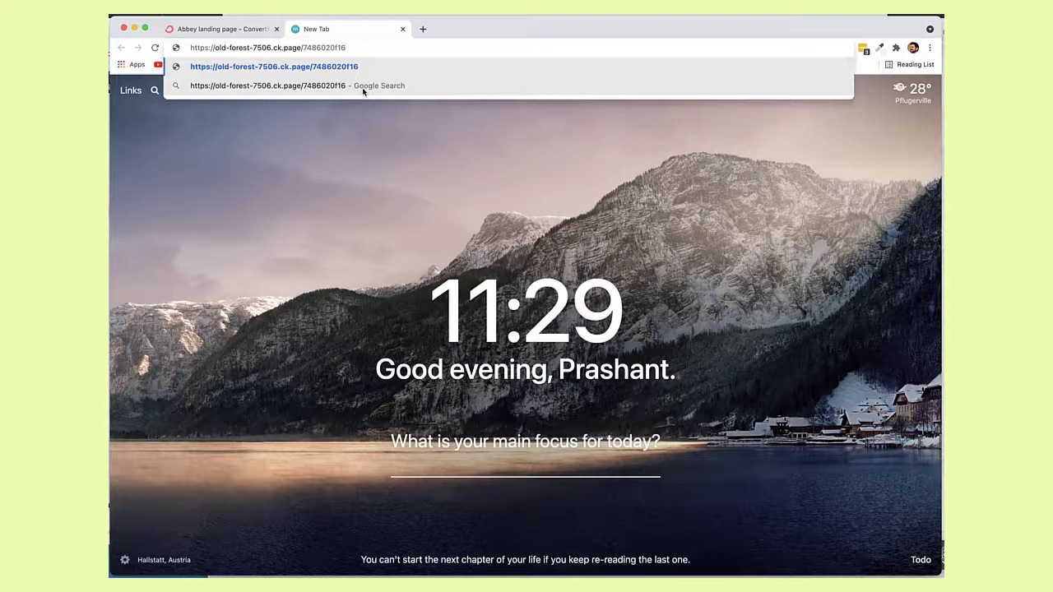
key("Return")
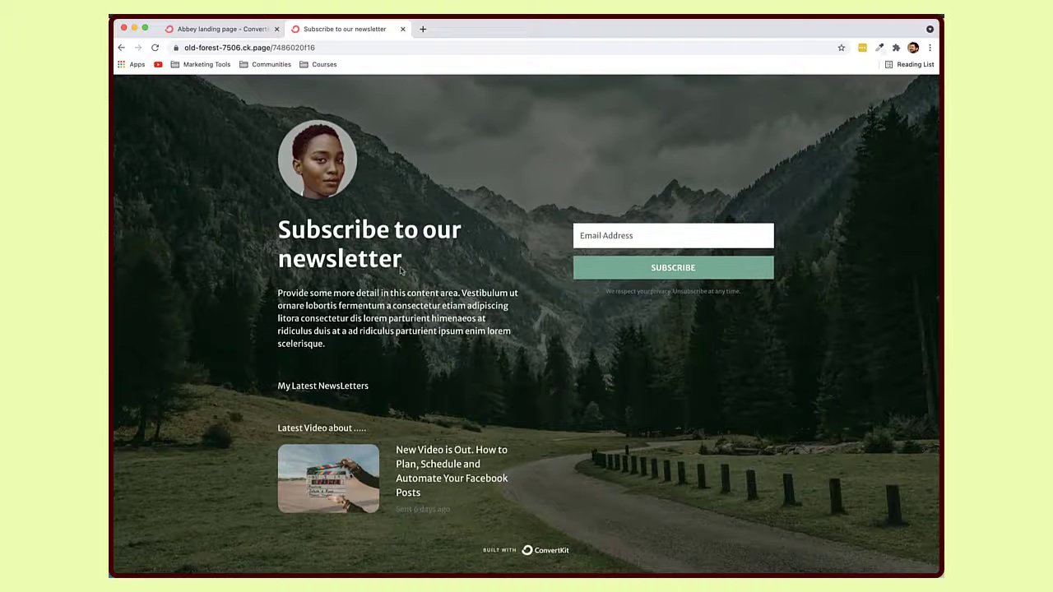
- Open the "New Video is Out" newsletter from the live feed and examine its content and subscribe form
left_click(434, 461)
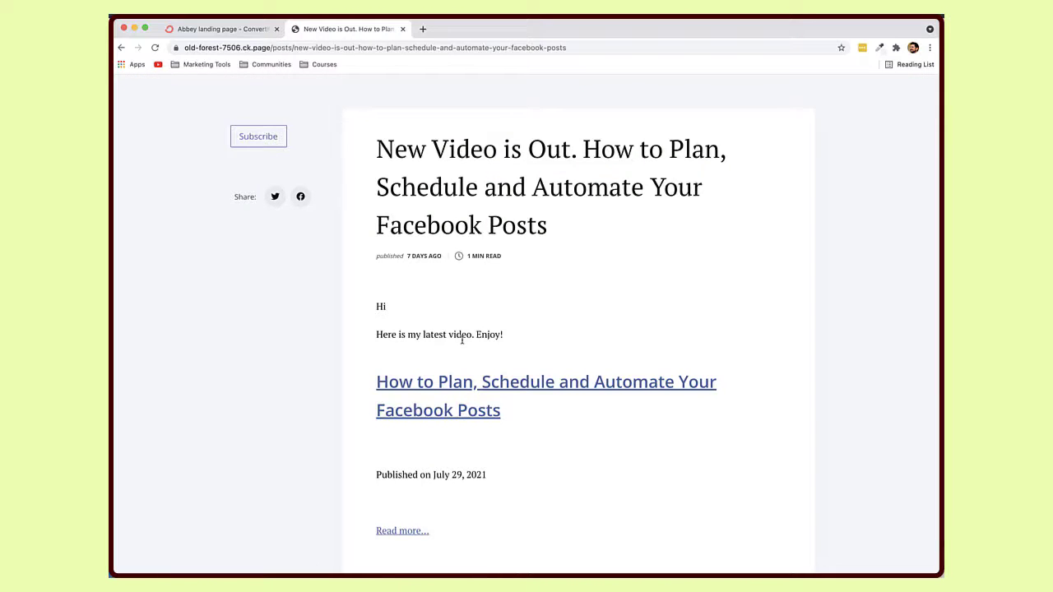
scroll(460, 343, "down", 5)
scroll(461, 343, "up", 5)
scroll(462, 343, "down", 5)
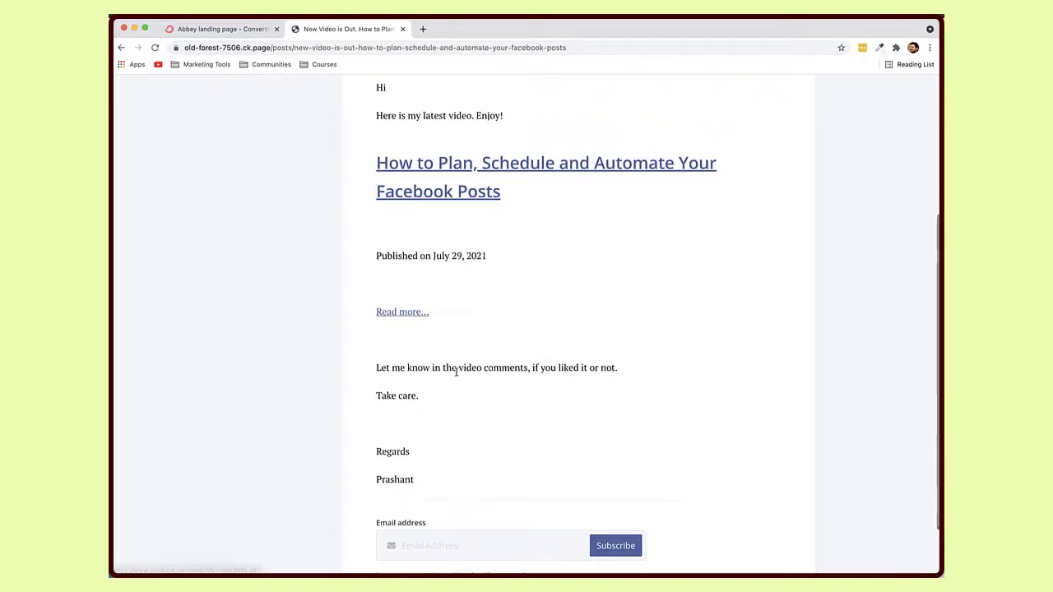
scroll(456, 371, "down", 2)
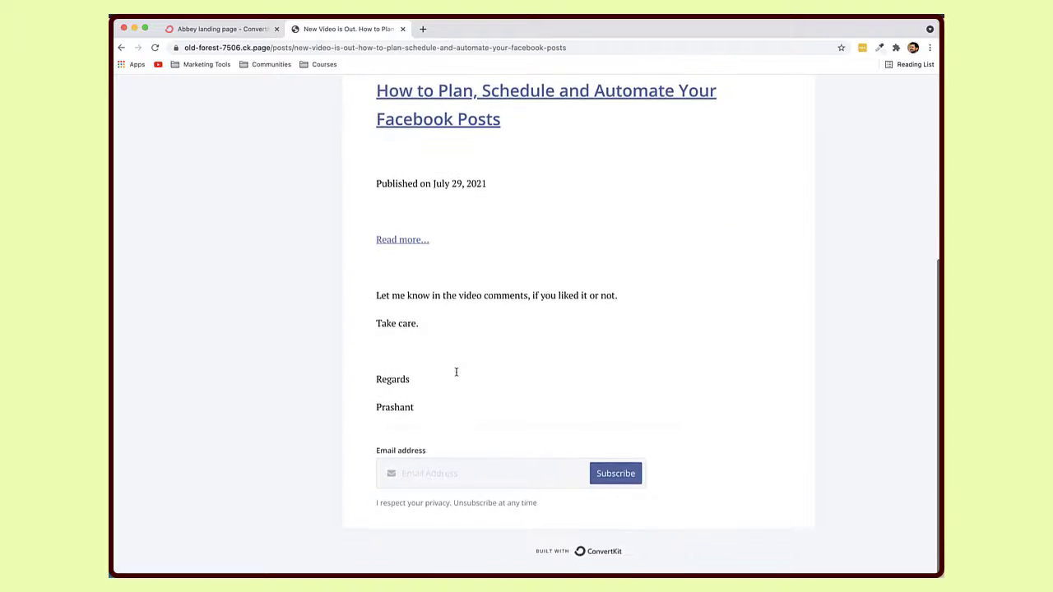
scroll(455, 372, "up", 4)
scroll(455, 371, "down", 4)
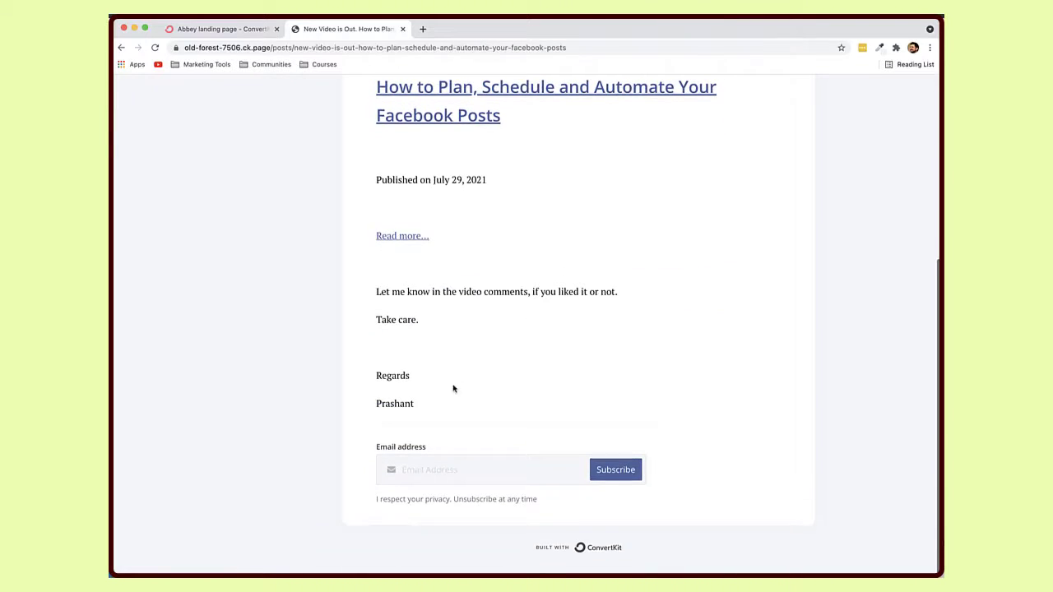
left_click(434, 477)
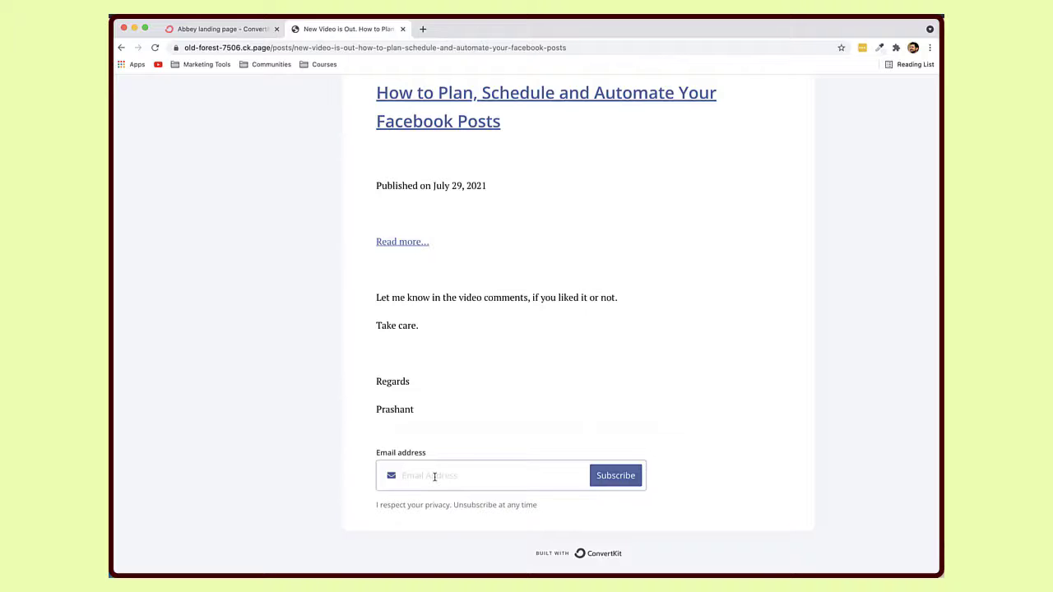
scroll(507, 340, "up", 5)
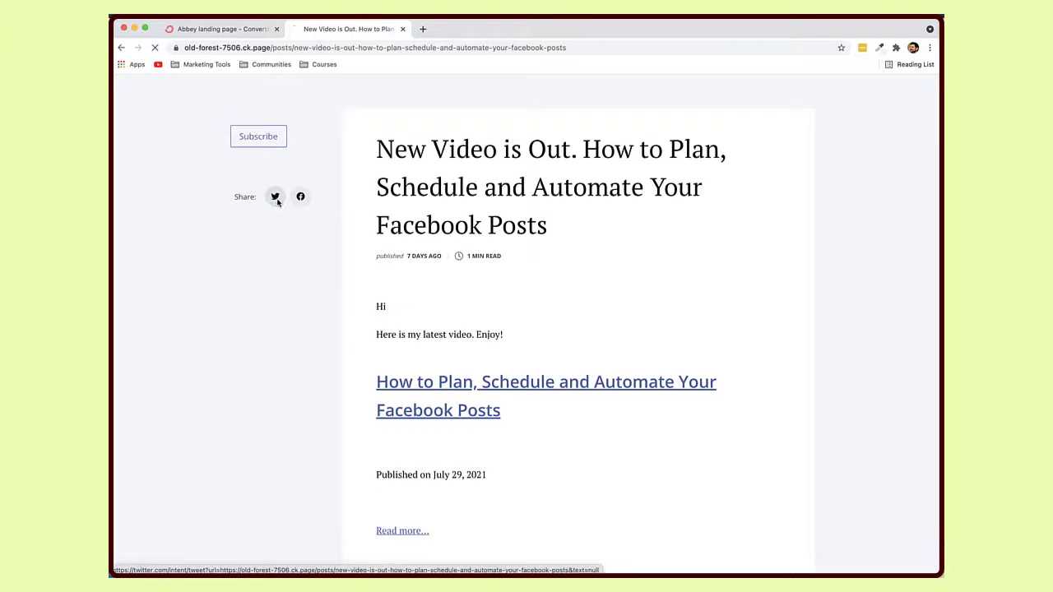
- Check the newsletter post's Twitter share option, return to the post and review its lower part
left_click(277, 199)
left_click(122, 47)
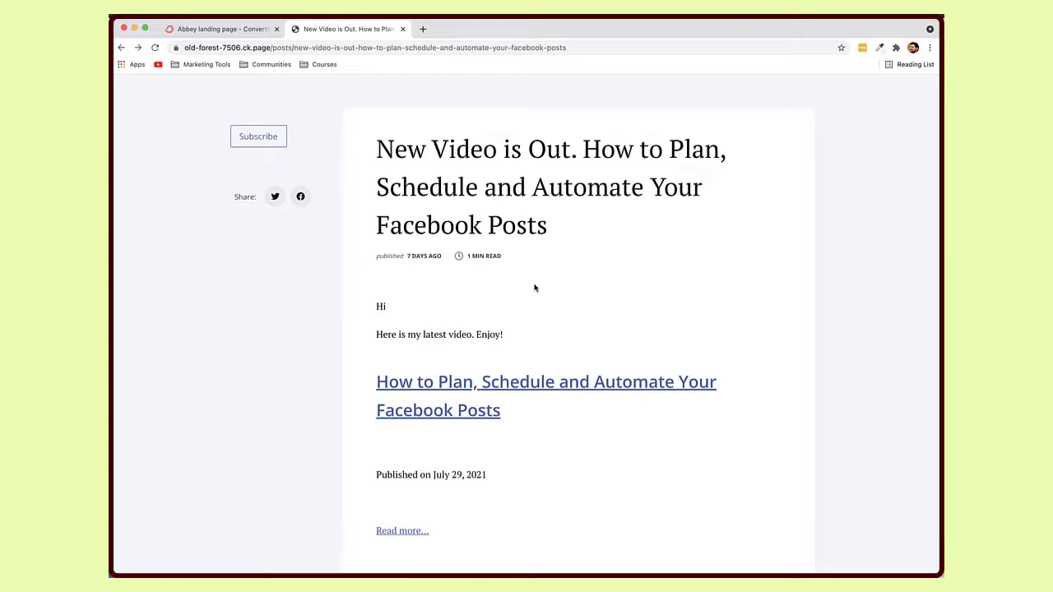
scroll(484, 363, "down", 4)
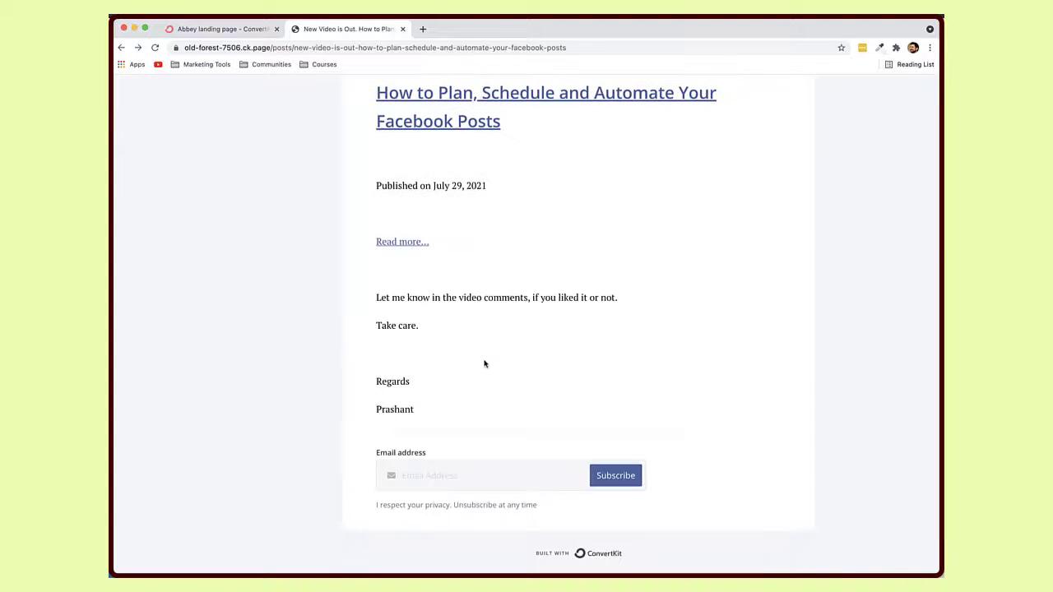